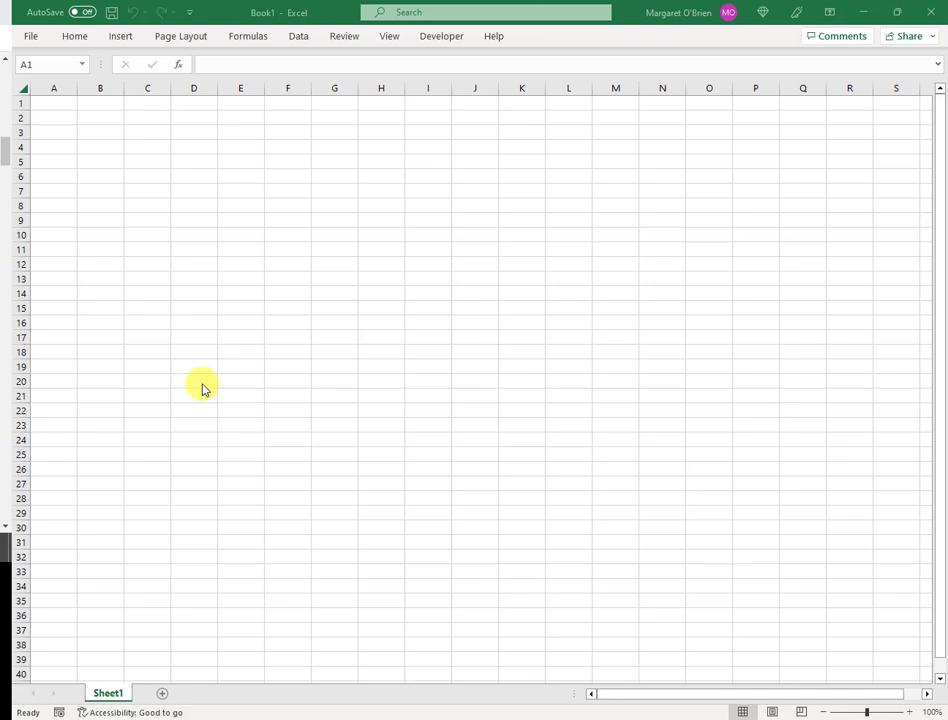
Step: Search the online templates for 'family tree generator' and preview the Family tree generator template
left_click(31, 38)
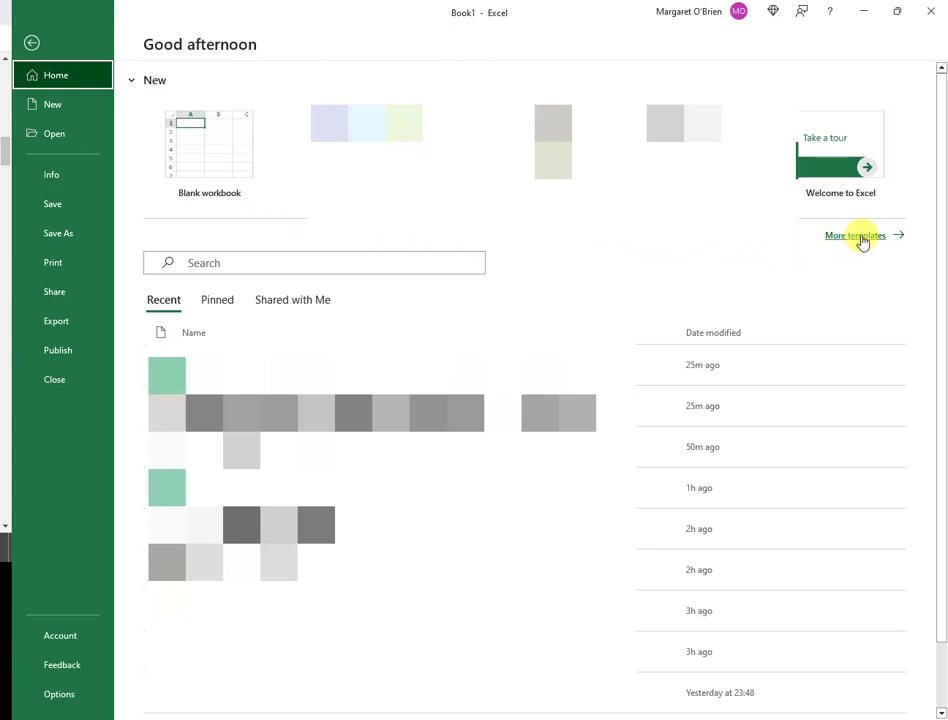
left_click(856, 236)
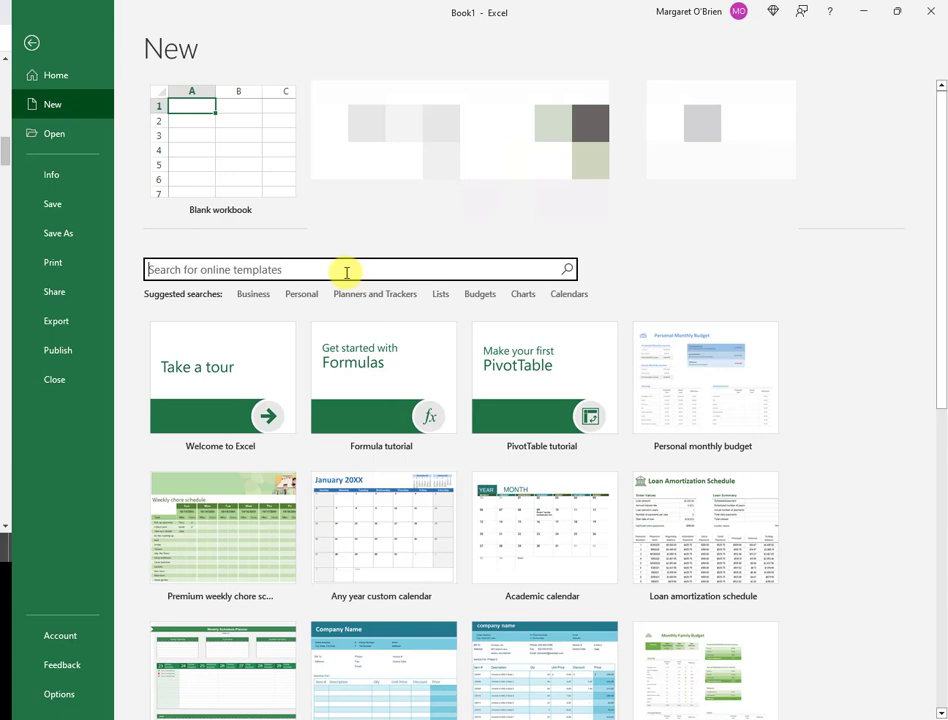
type("family tree")
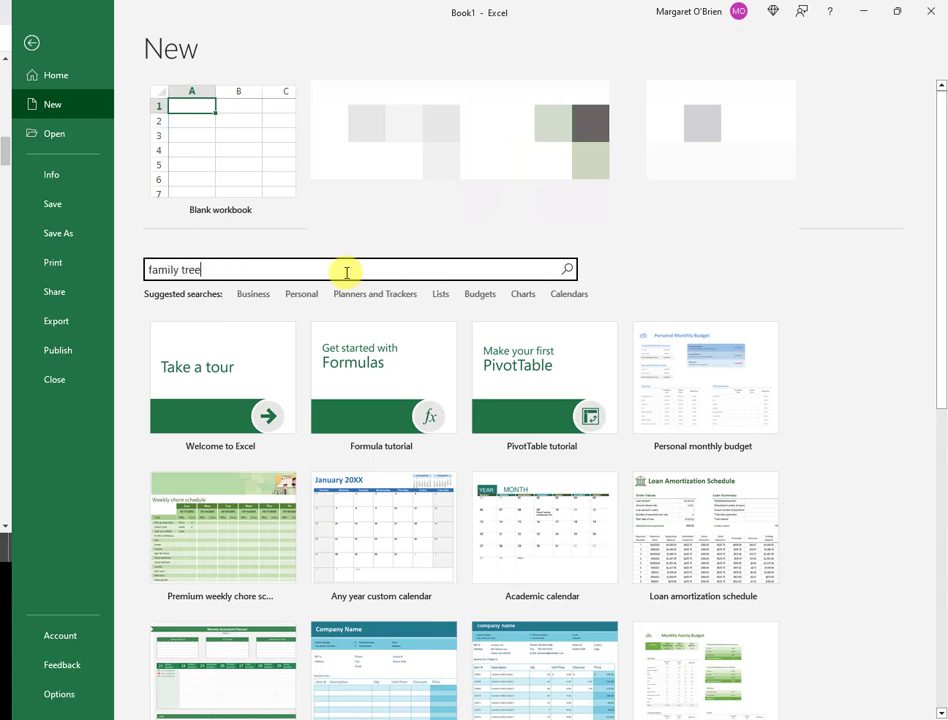
type(" generator")
key("Return")
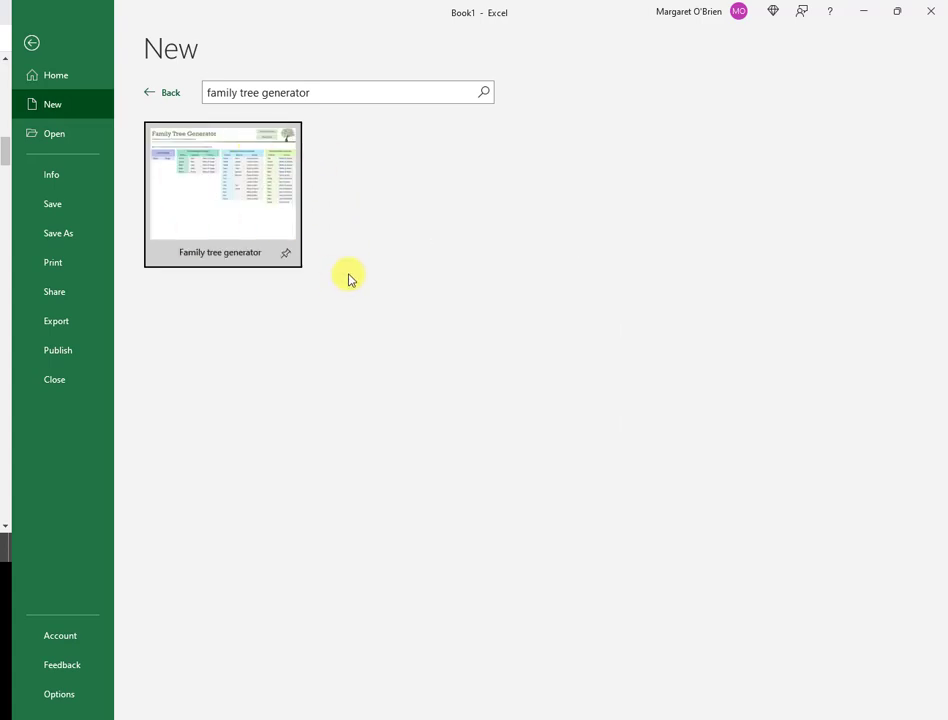
left_click(251, 231)
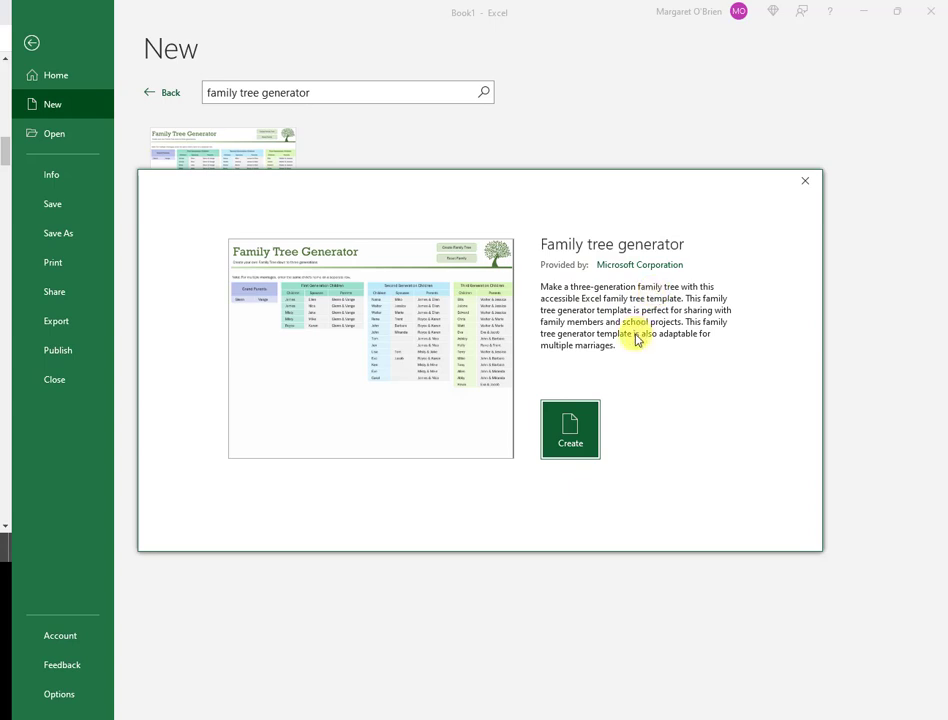
Step: Create a workbook from the Family tree generator template and dismiss its instructions note
left_click(570, 437)
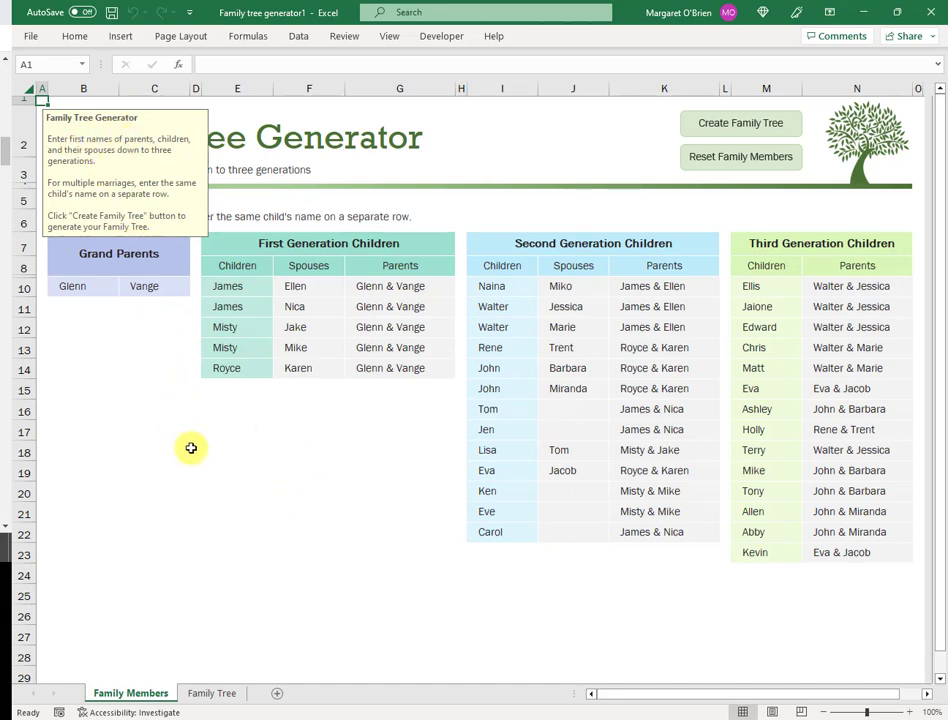
left_click(268, 532)
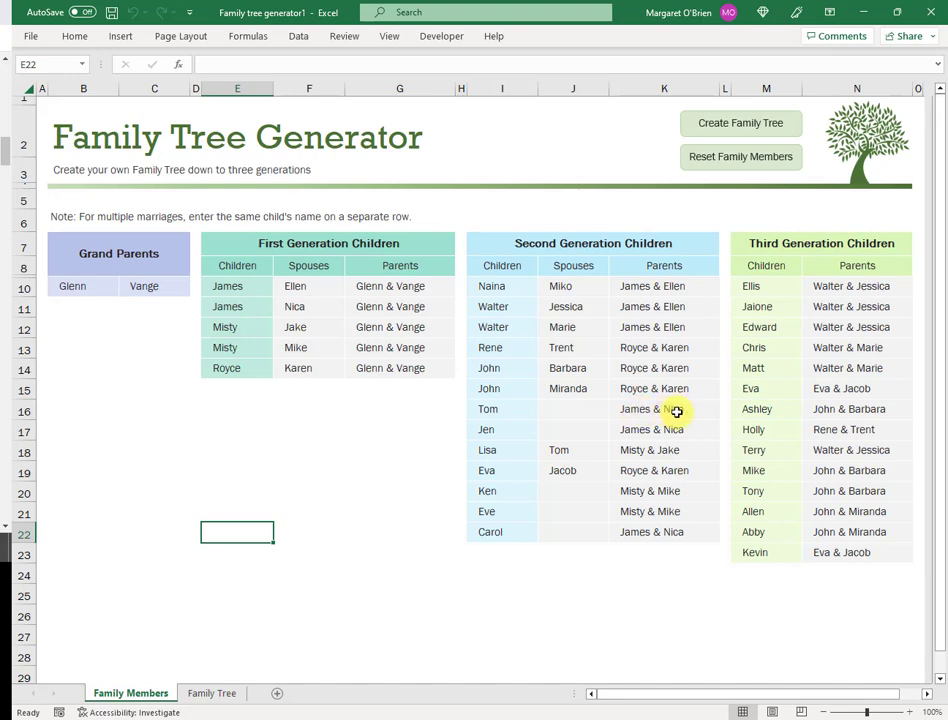
left_click(698, 288)
left_click(726, 291)
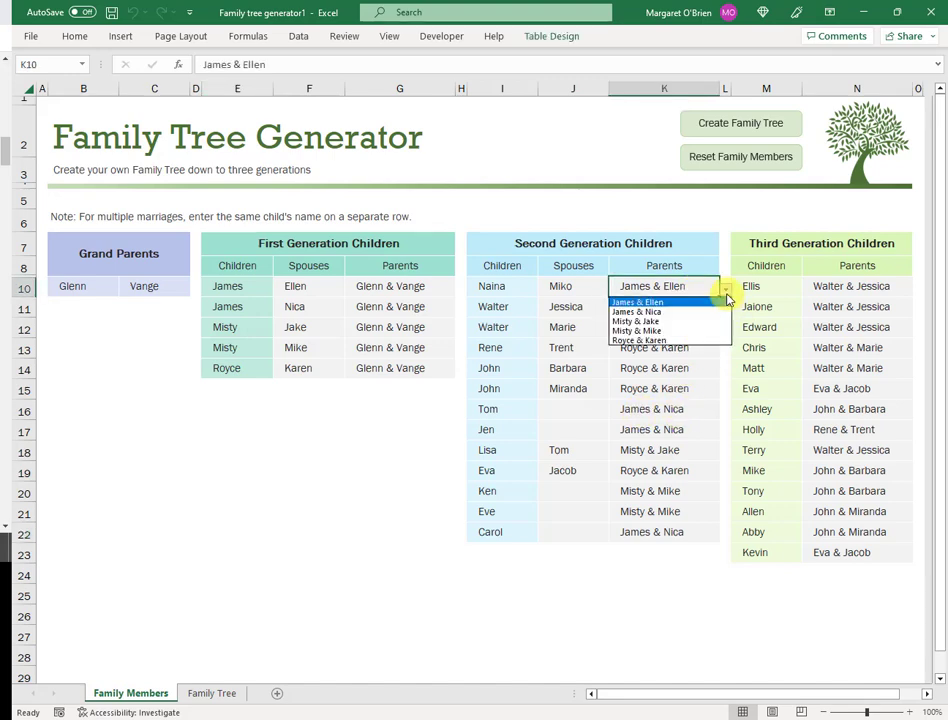
left_click(726, 291)
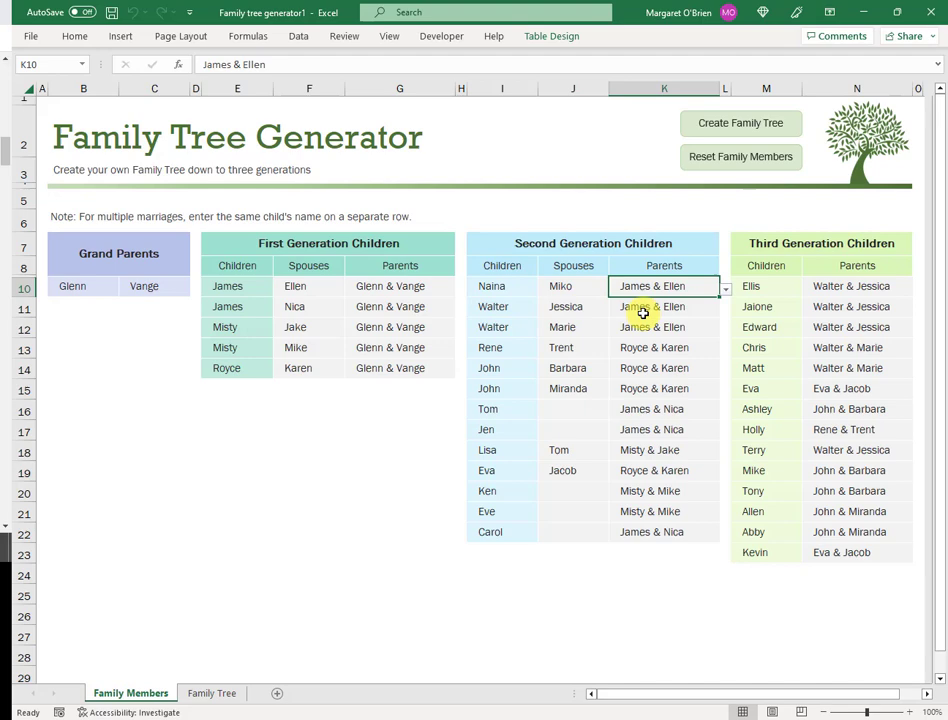
left_click(726, 290)
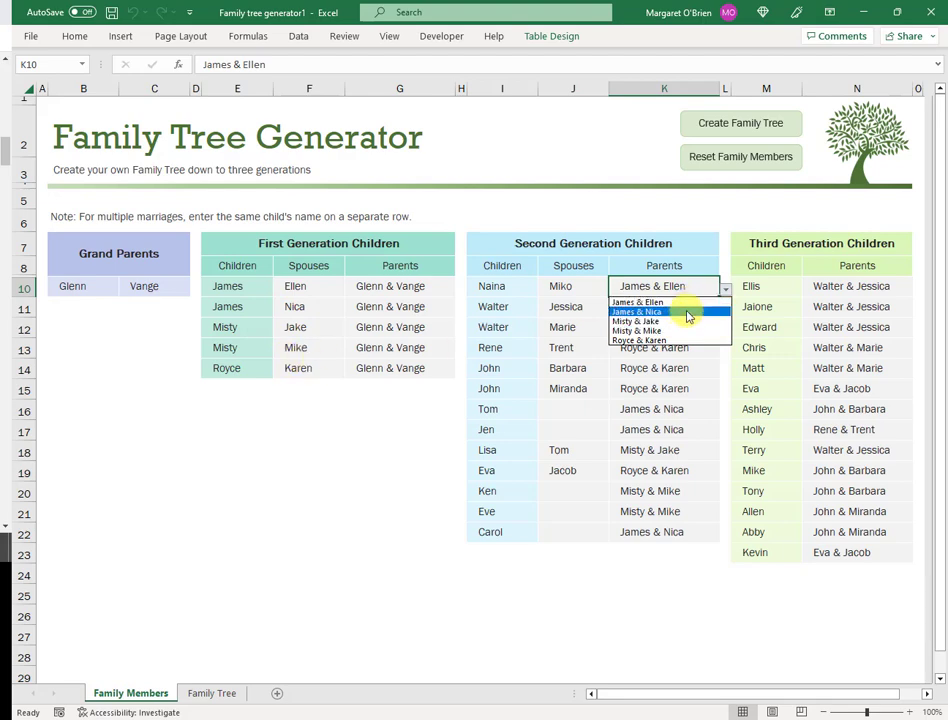
key("Escape")
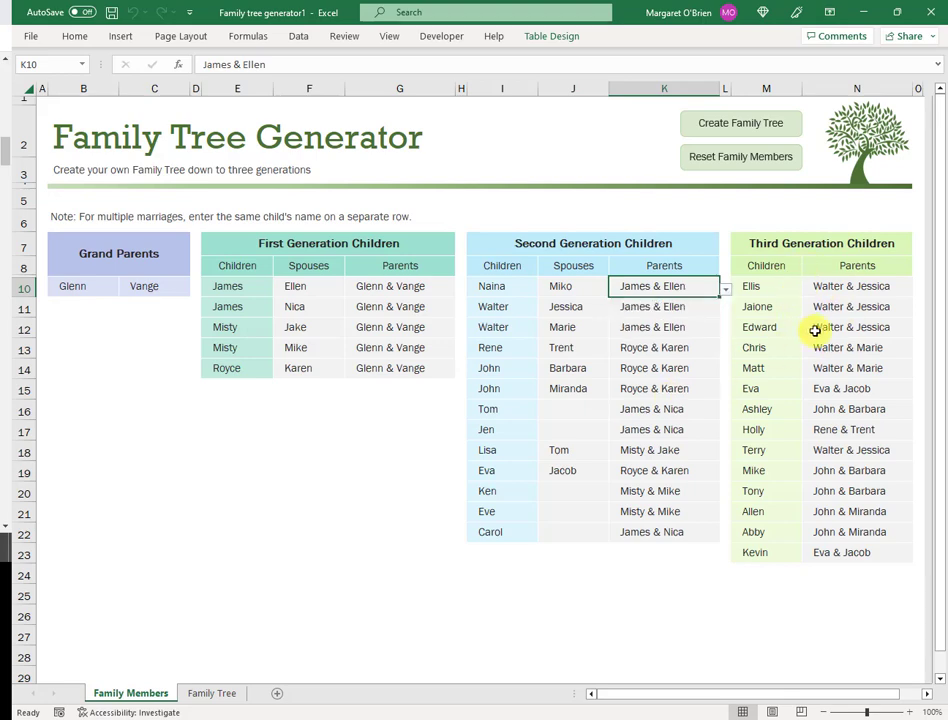
left_click(840, 347)
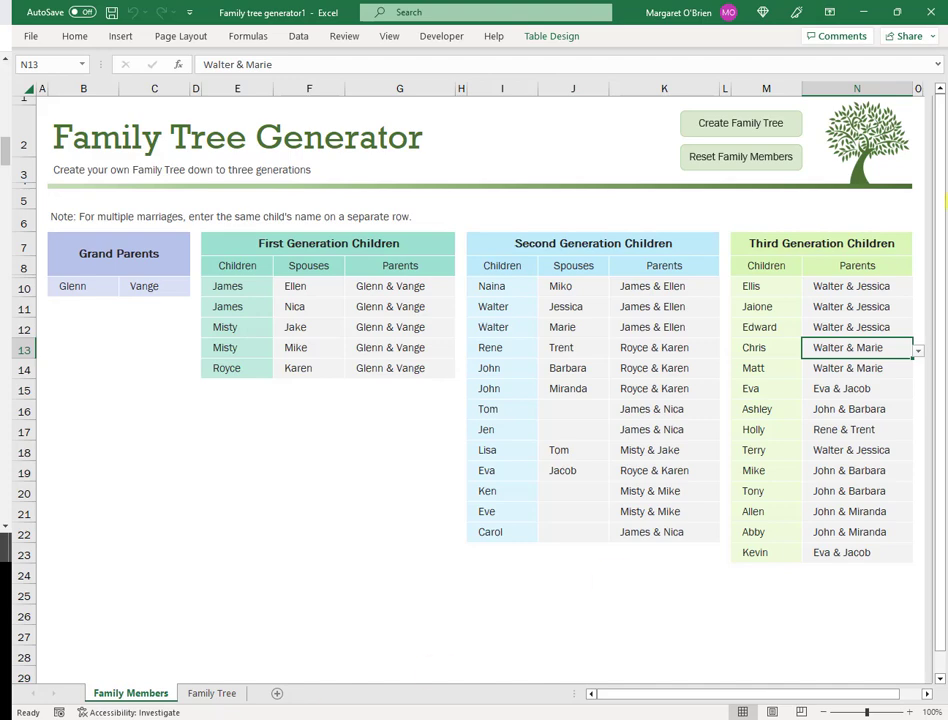
Step: Generate the family tree diagram and set the Family Tree sheet's zoom to 50%
left_click(744, 122)
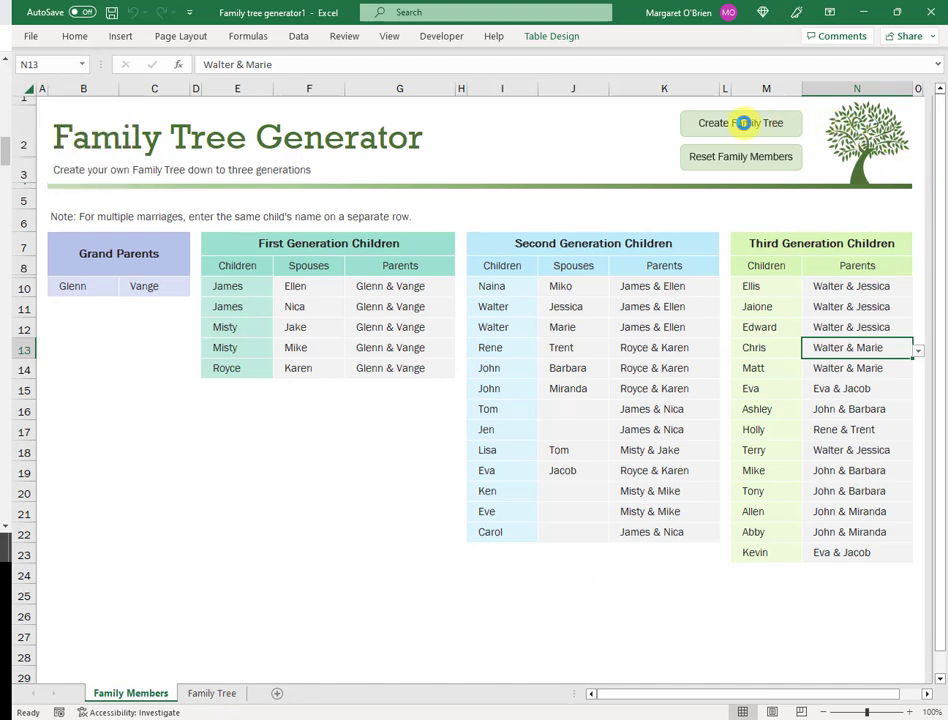
left_click(743, 122)
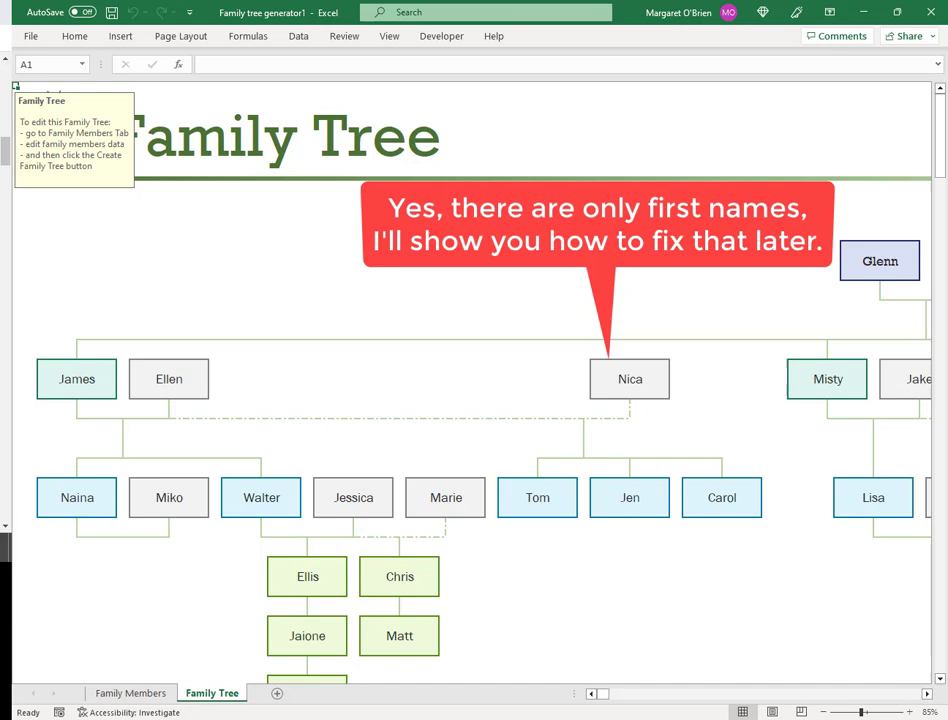
left_click(390, 36)
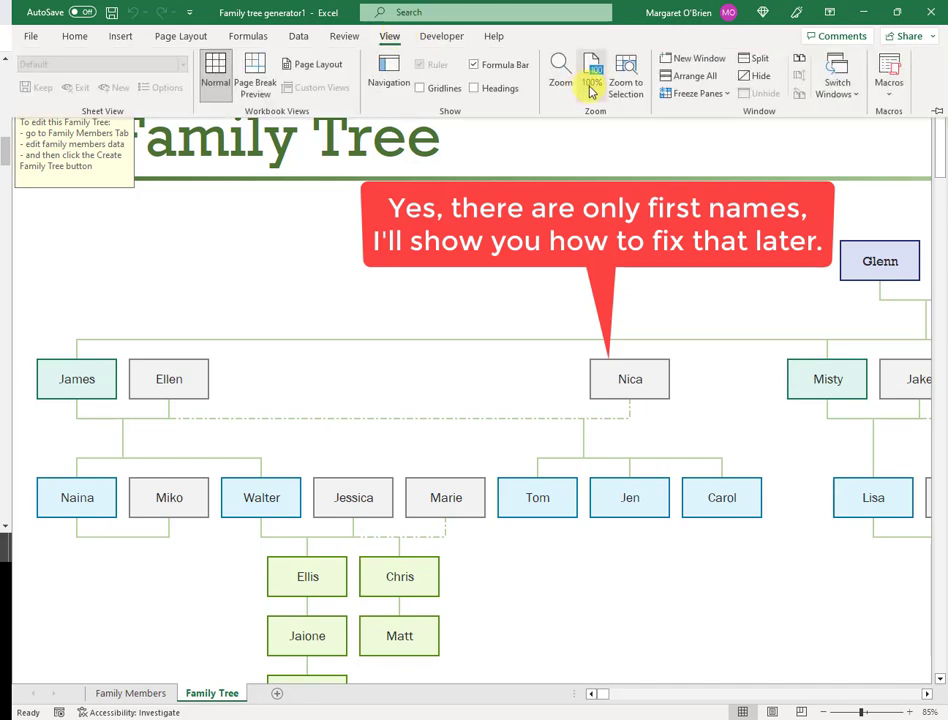
left_click(590, 82)
left_click(594, 381)
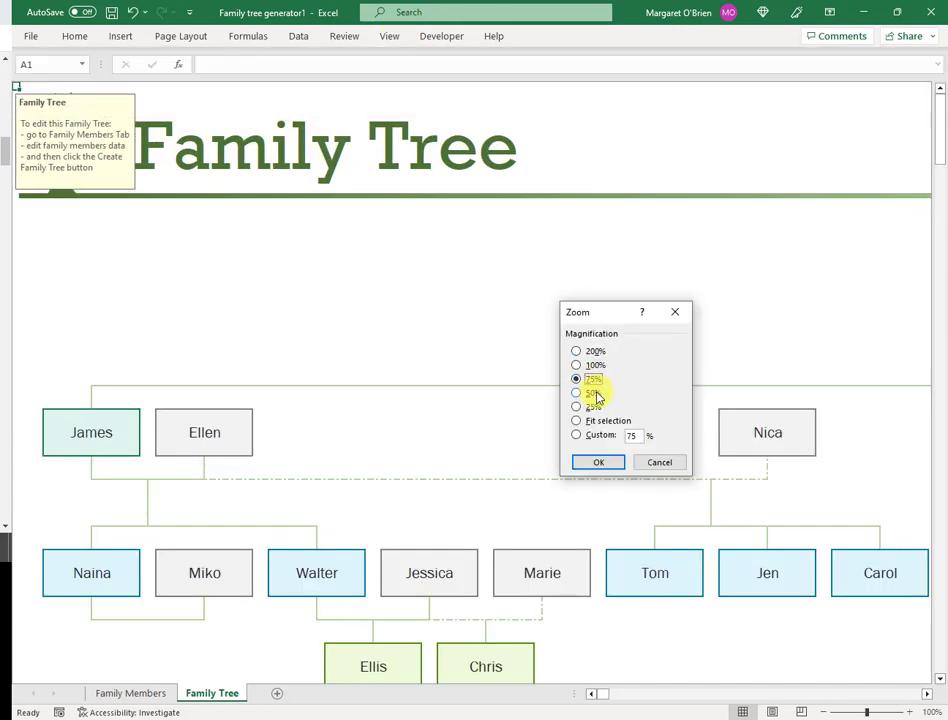
left_click(597, 394)
left_click(611, 465)
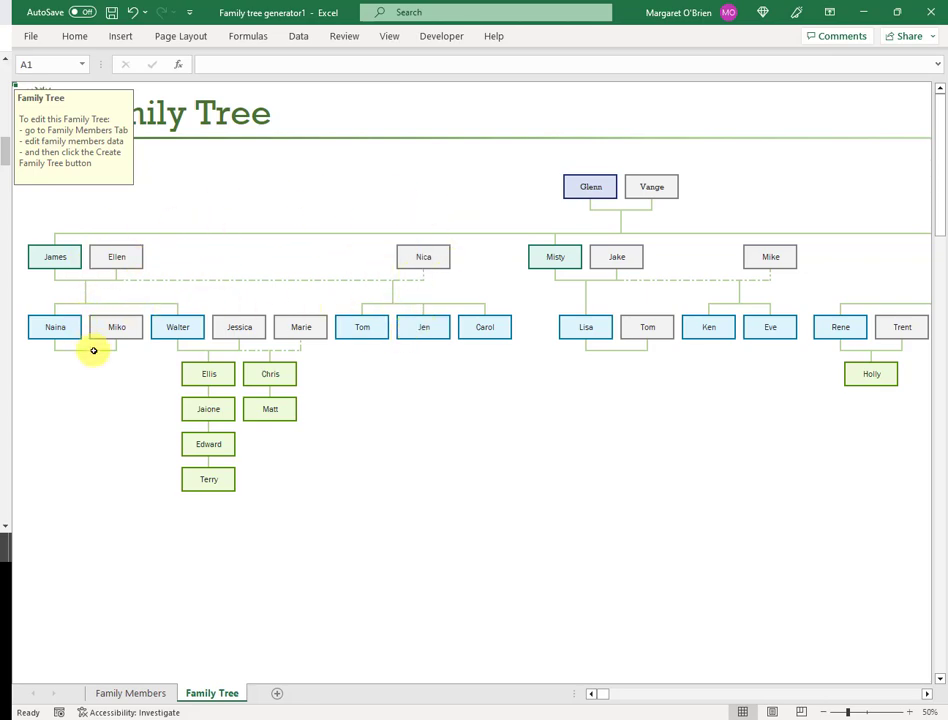
Step: Select the Naina, Walter, Tom and Jen boxes in the family tree
left_click(62, 335)
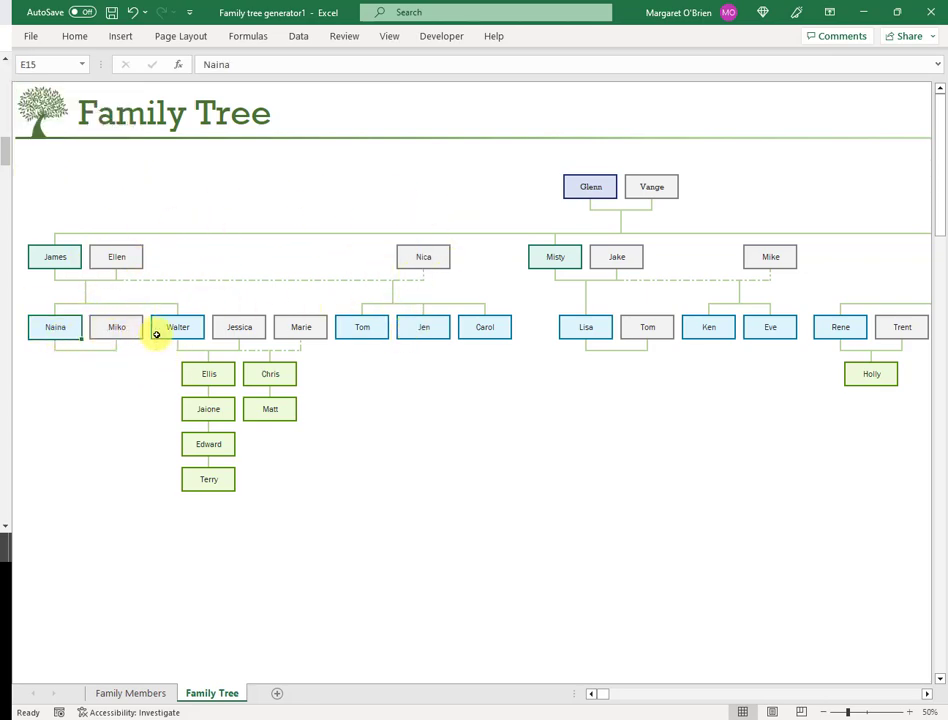
left_click(181, 333)
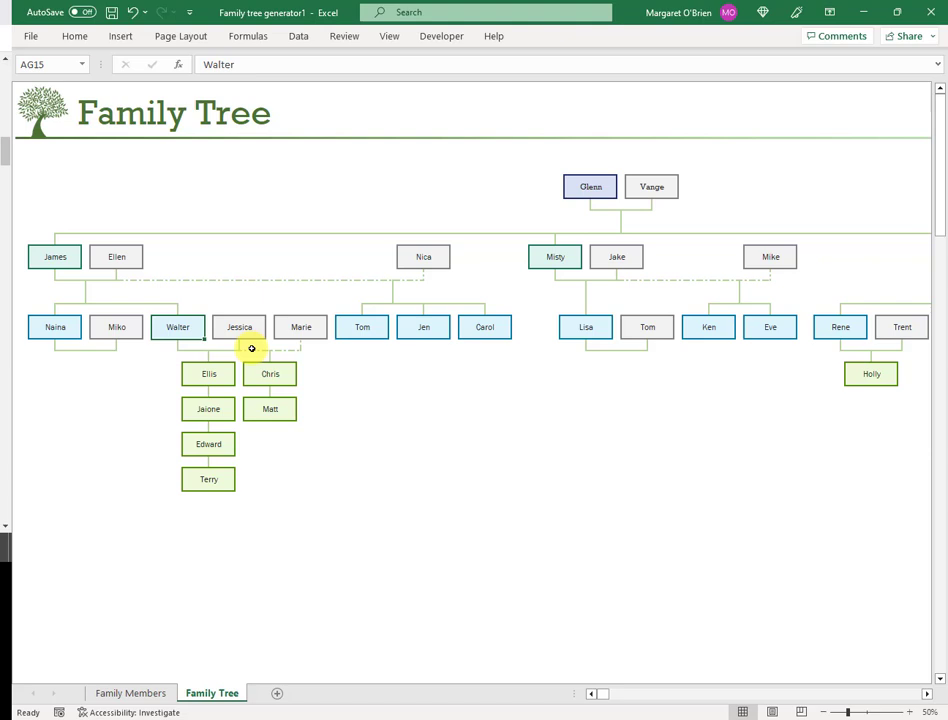
left_click(368, 326)
left_click(420, 330)
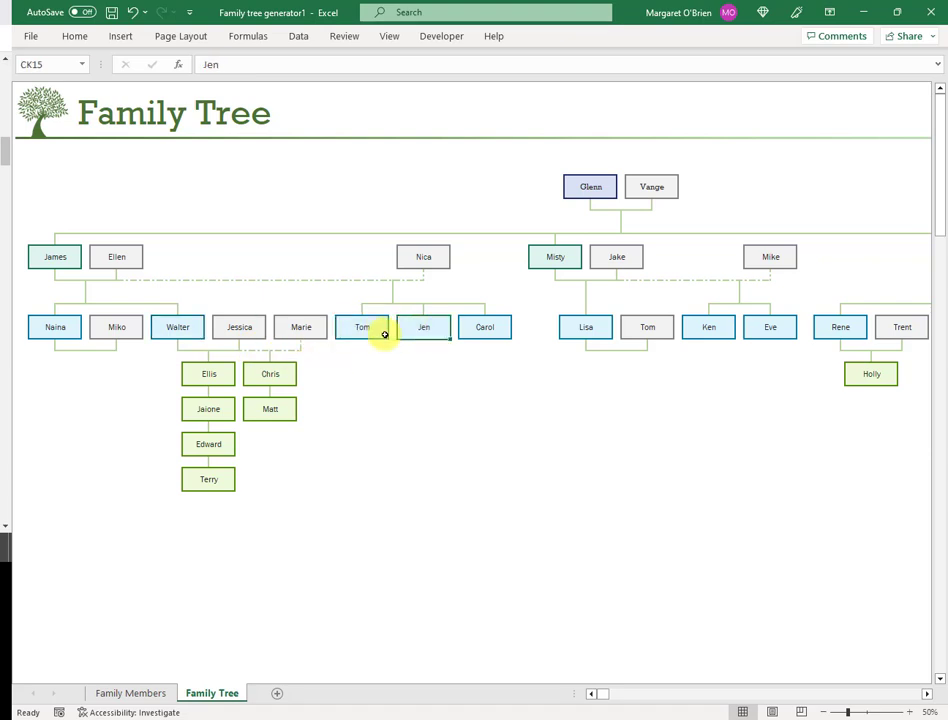
left_click(385, 330)
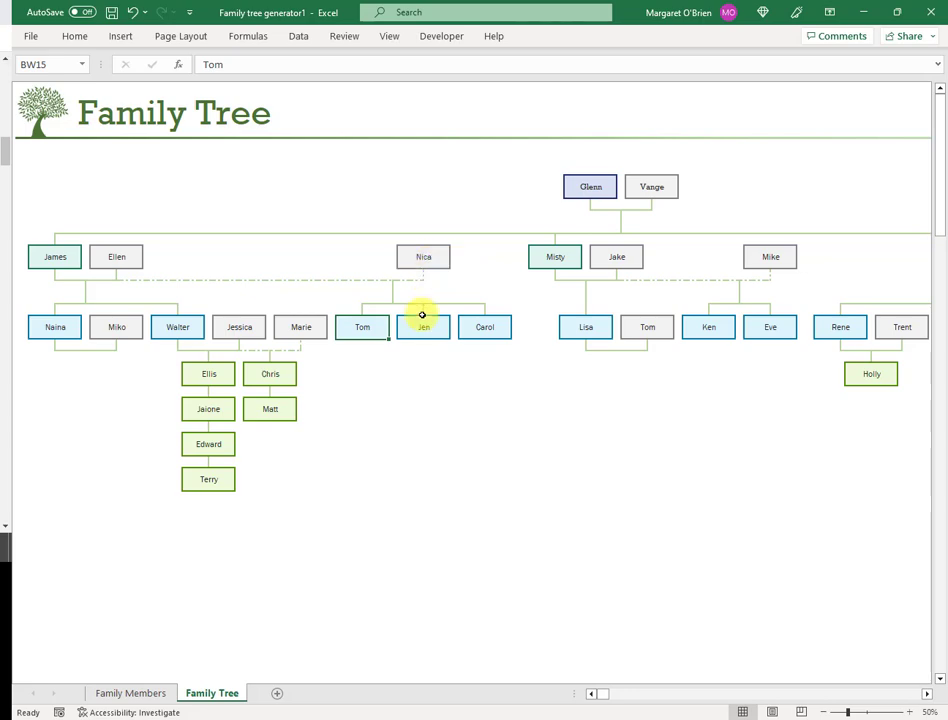
Step: Zoom out to 25% to view the whole tree, then back in to 75%
left_click(388, 36)
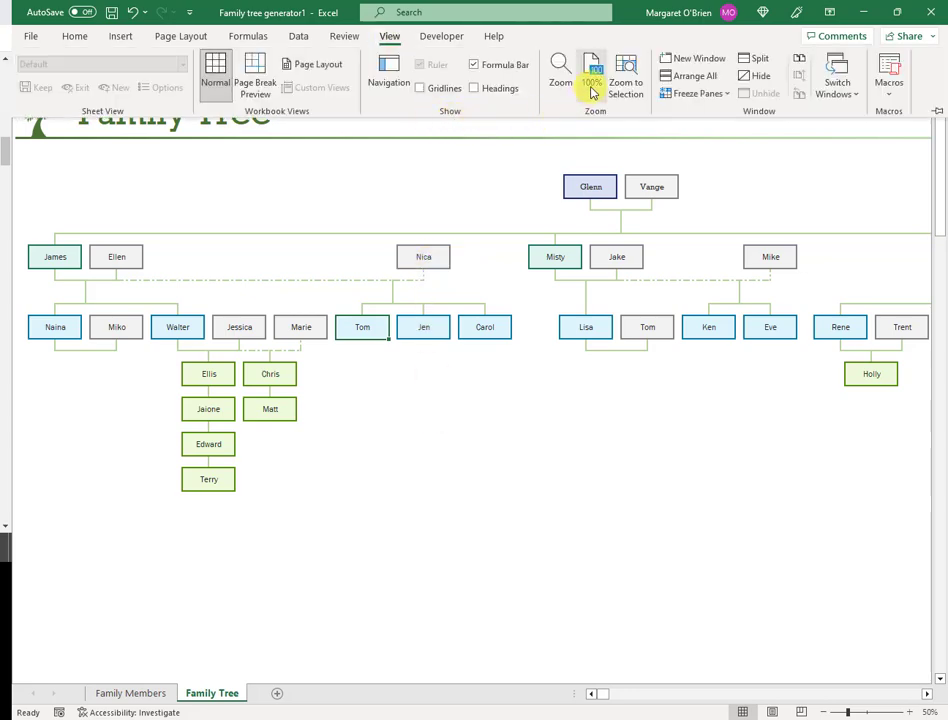
left_click(605, 463)
scroll(605, 463, "down", 2)
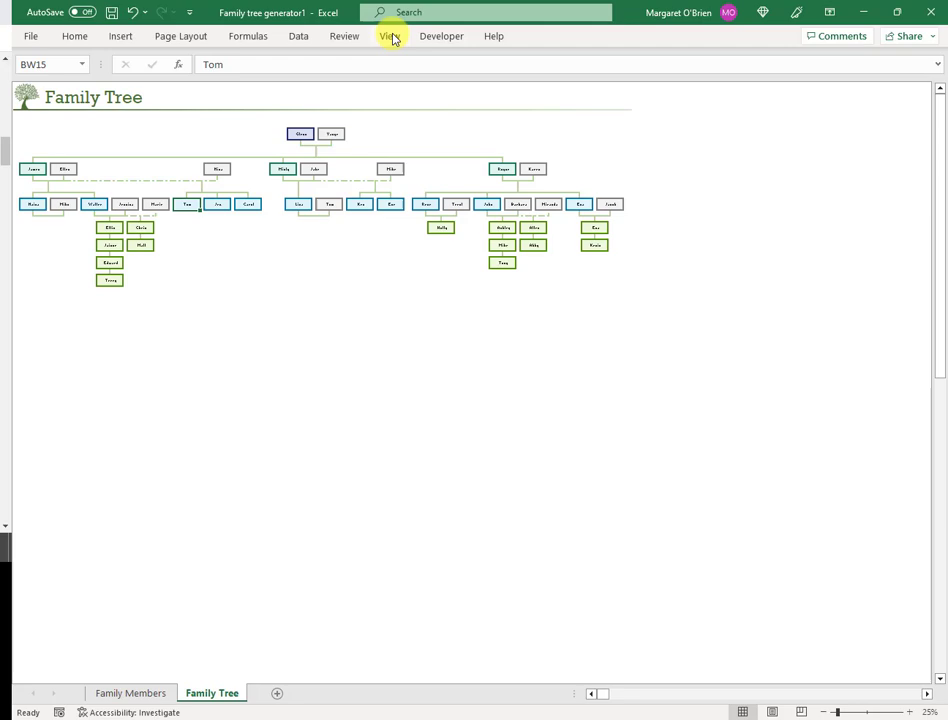
left_click(390, 37)
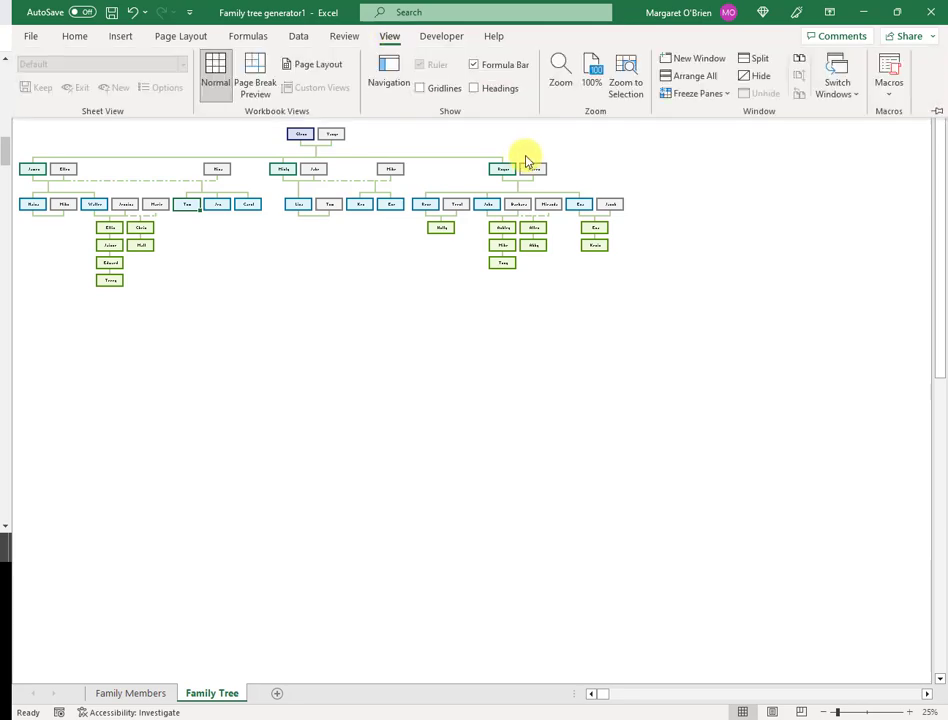
left_click(563, 88)
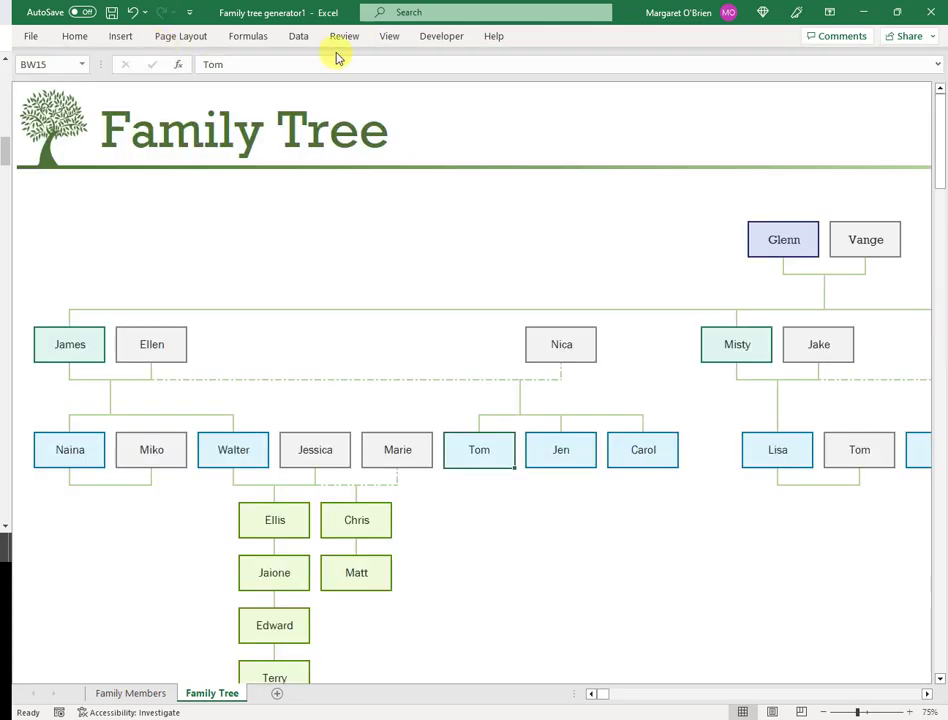
left_click(31, 37)
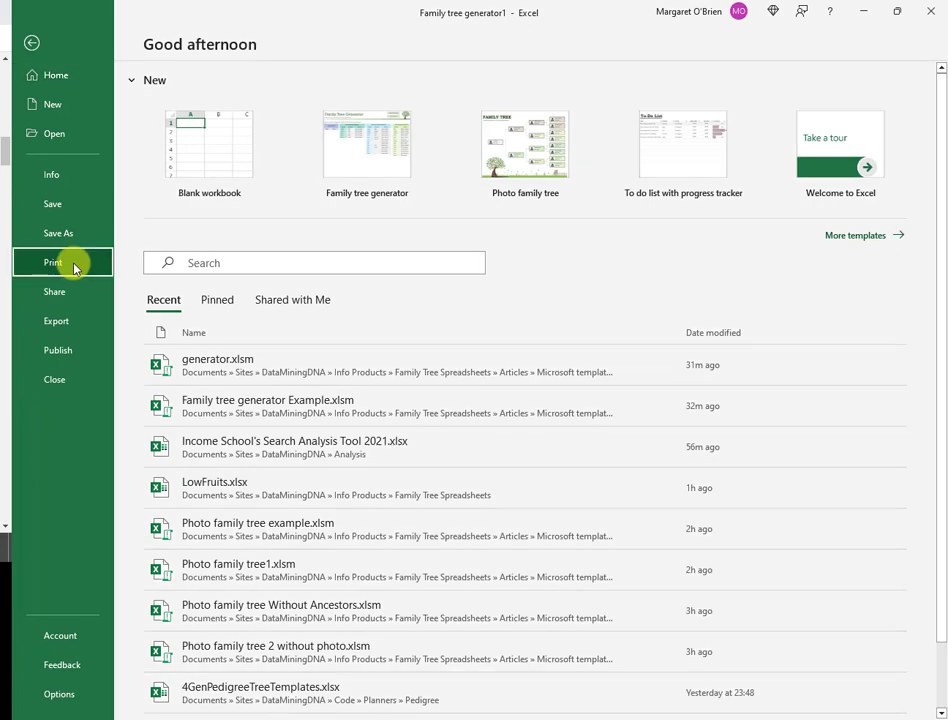
left_click(75, 265)
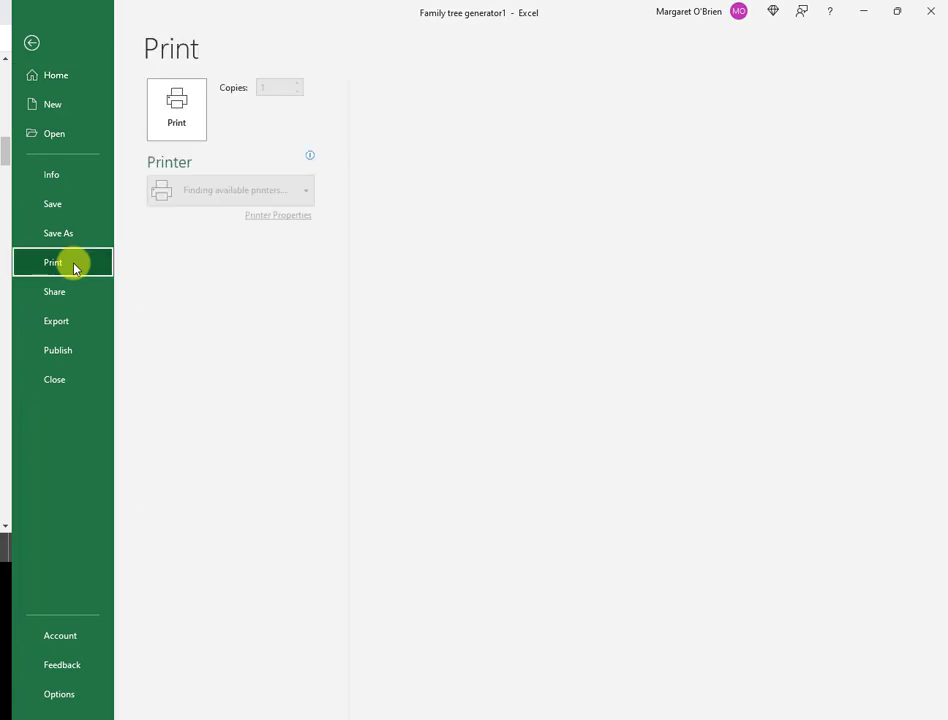
left_click(652, 400)
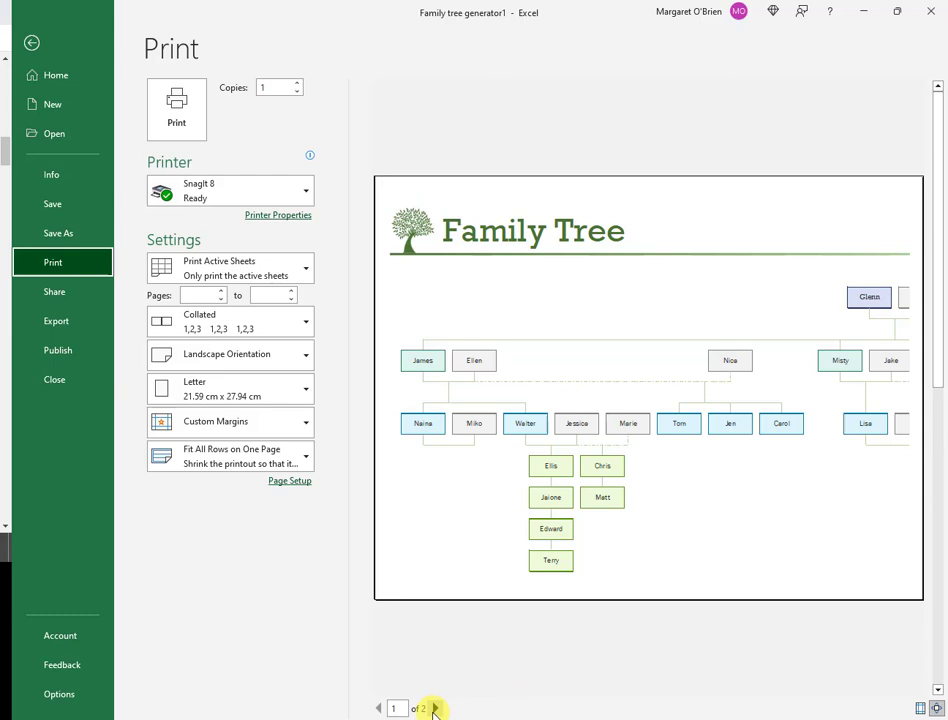
left_click(435, 708)
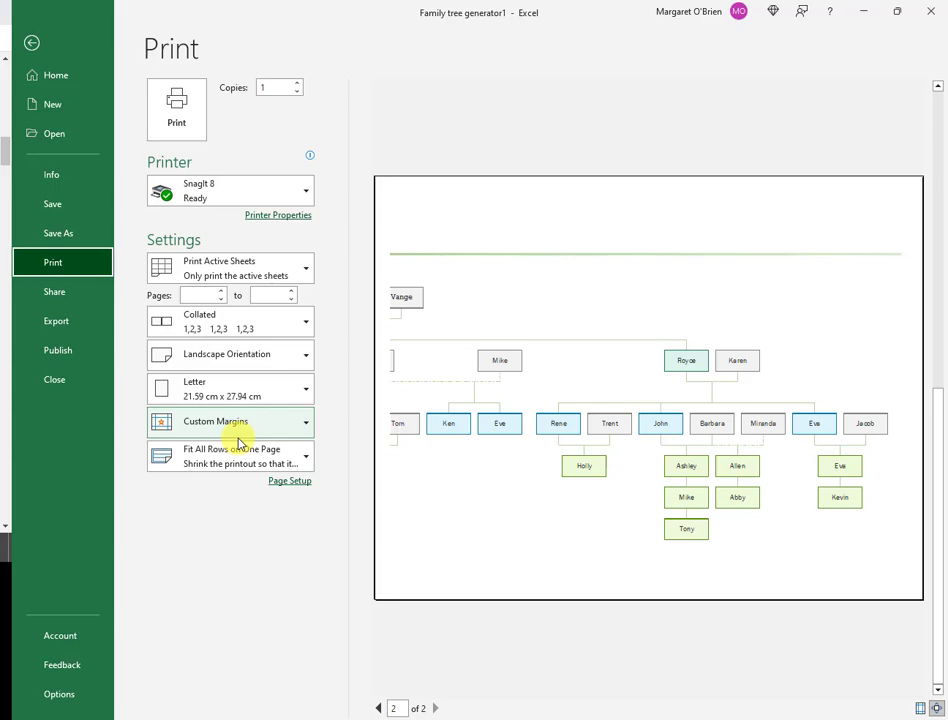
key("Escape")
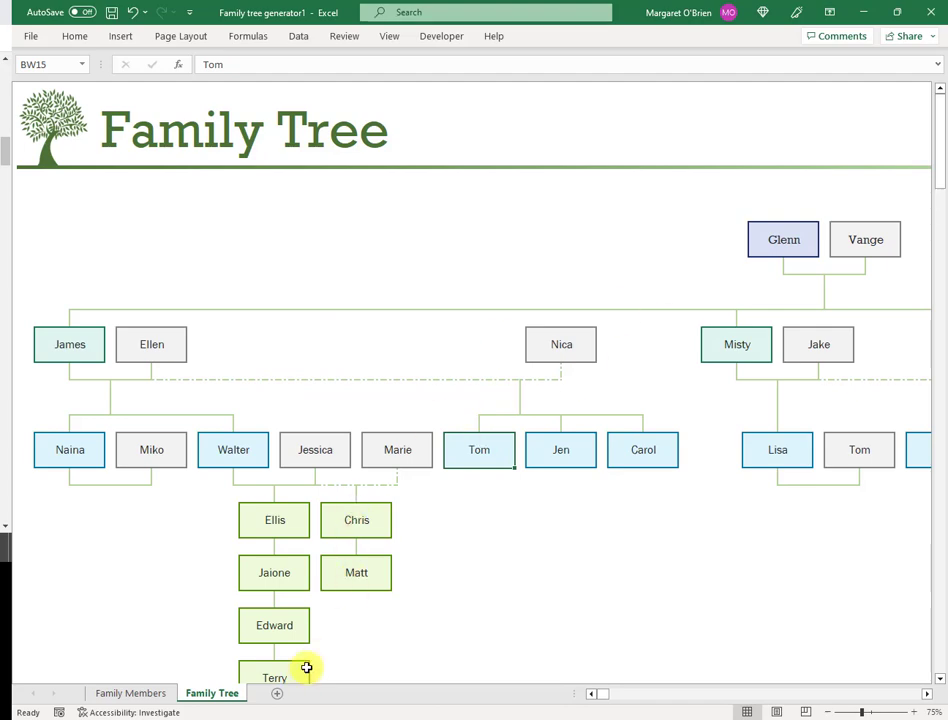
Step: Go to the Family Members sheet listing Glenn and Vange and their descendants
left_click(142, 695)
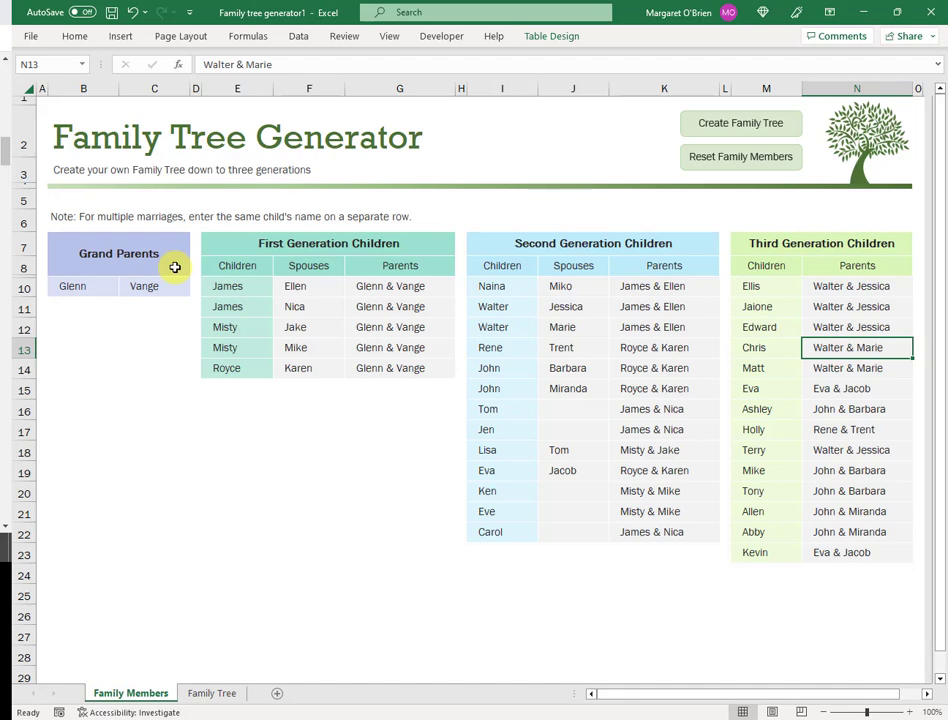
Step: Enter Tom and Mary as a second grandparent couple in B11:C11
left_click(105, 307)
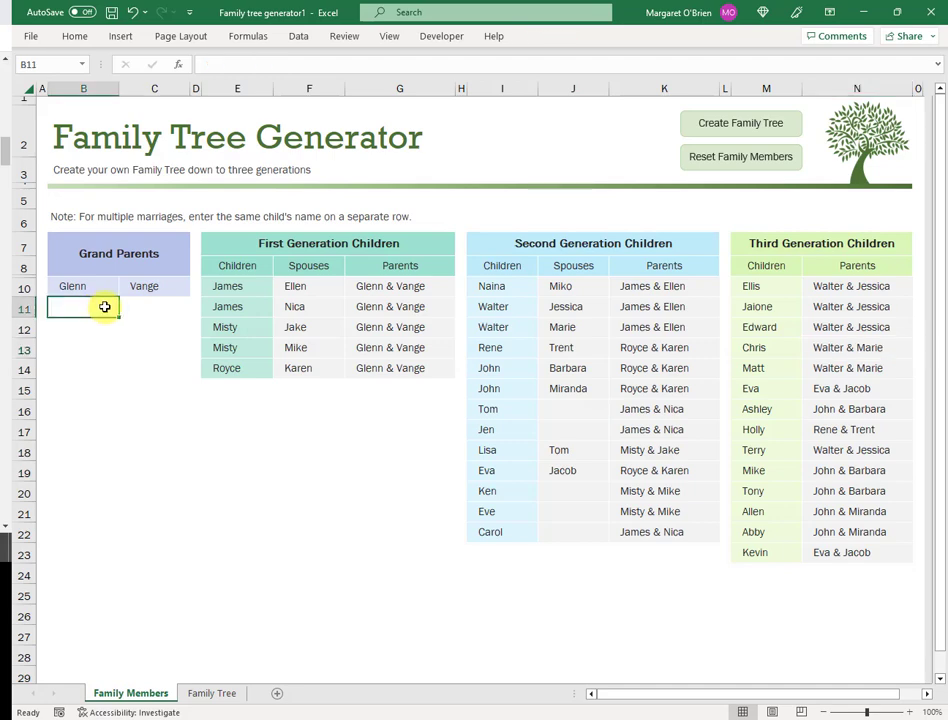
type("Tom")
key("Tab")
type("Mary")
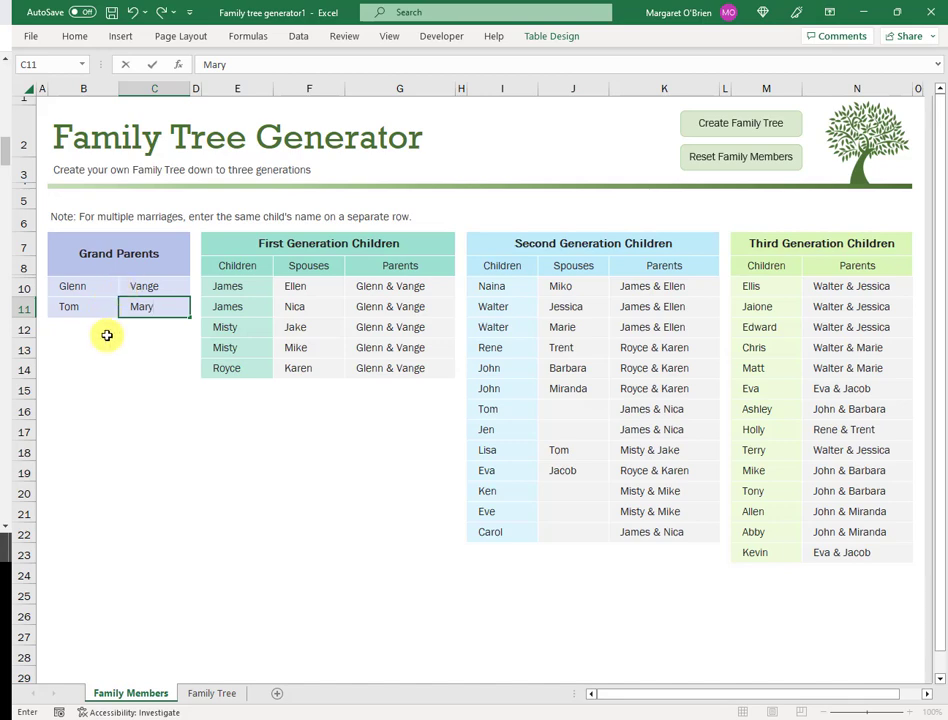
key("Return")
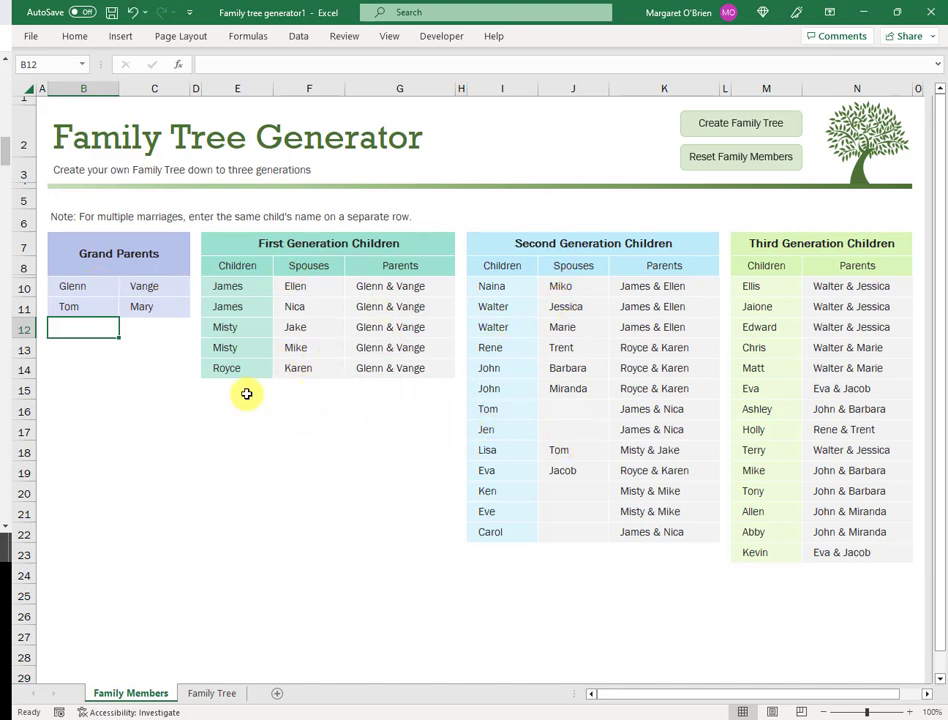
Step: Add Harold with spouse Caroline and parents Tom & Mary in row 15, then regenerate the tree
left_click(246, 391)
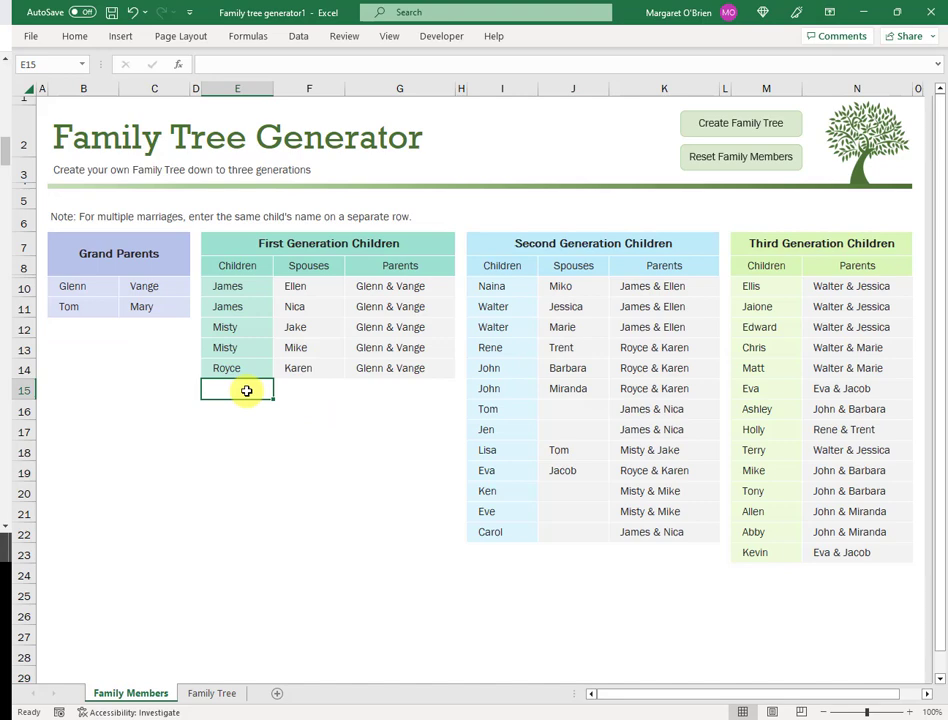
type("Harr")
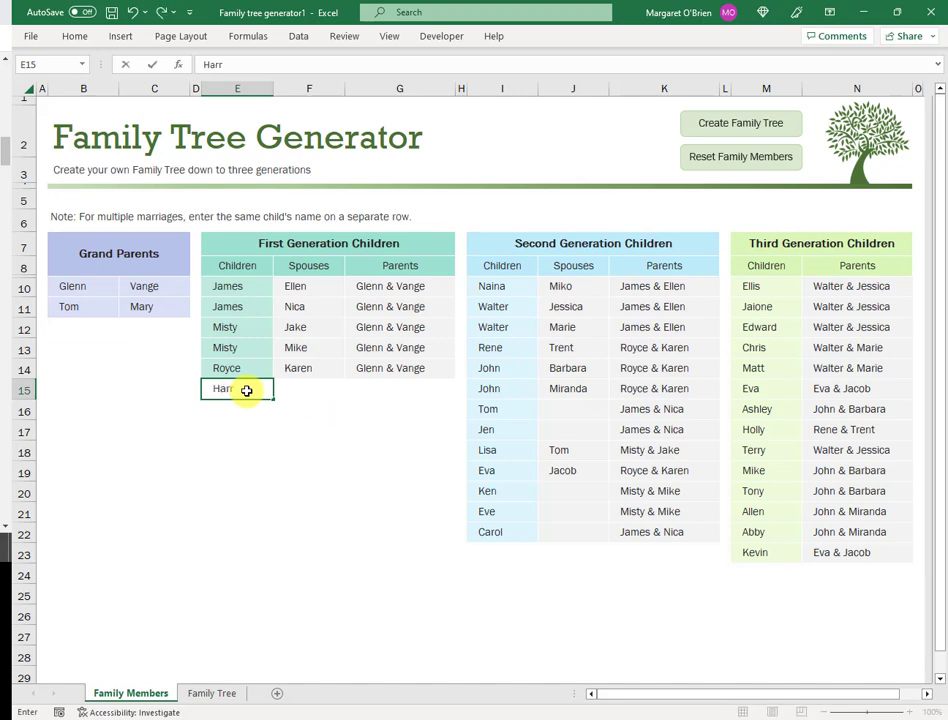
key("BackSpace")
type("old")
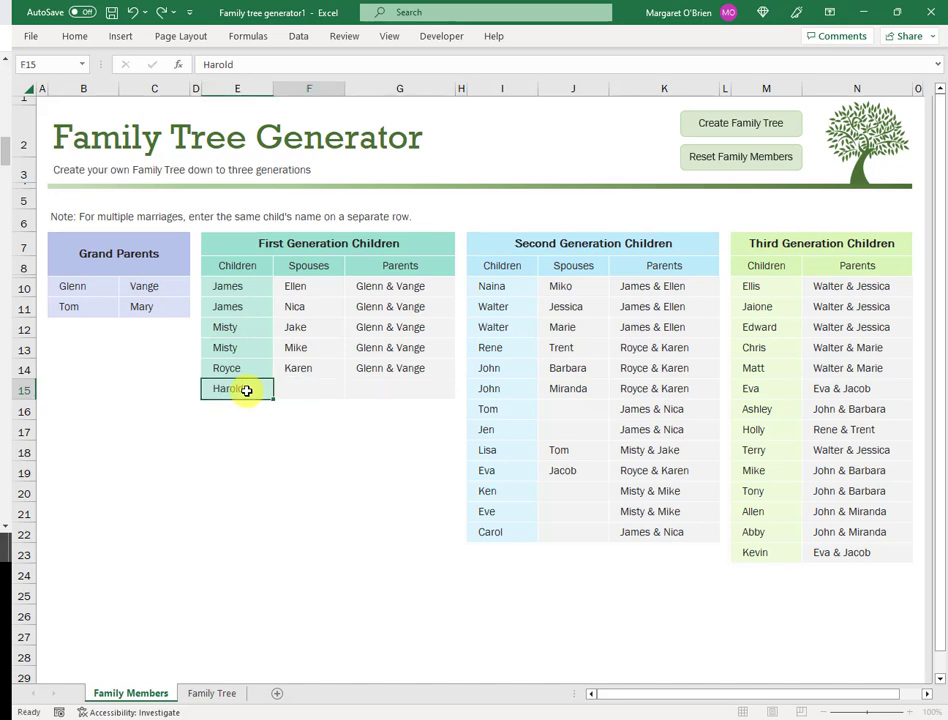
key("Tab")
type("Caroline")
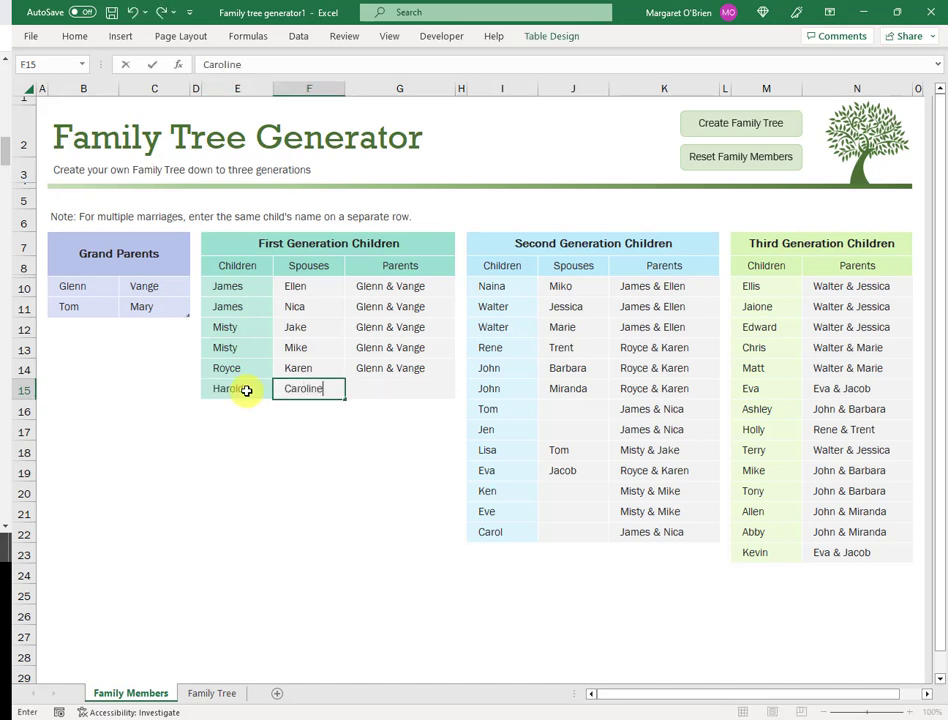
left_click(410, 386)
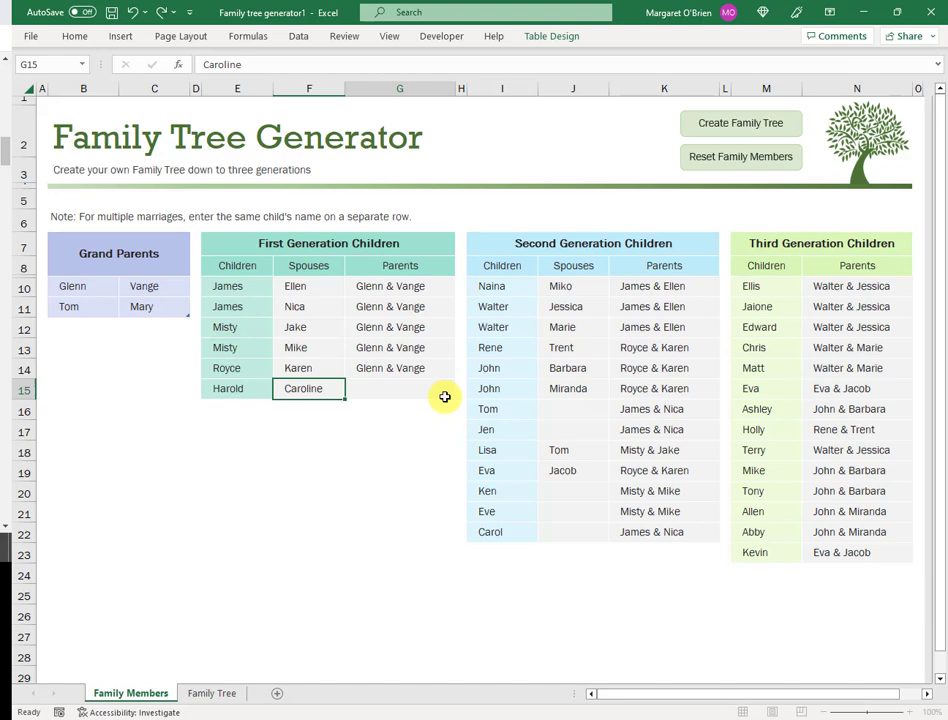
left_click(456, 394)
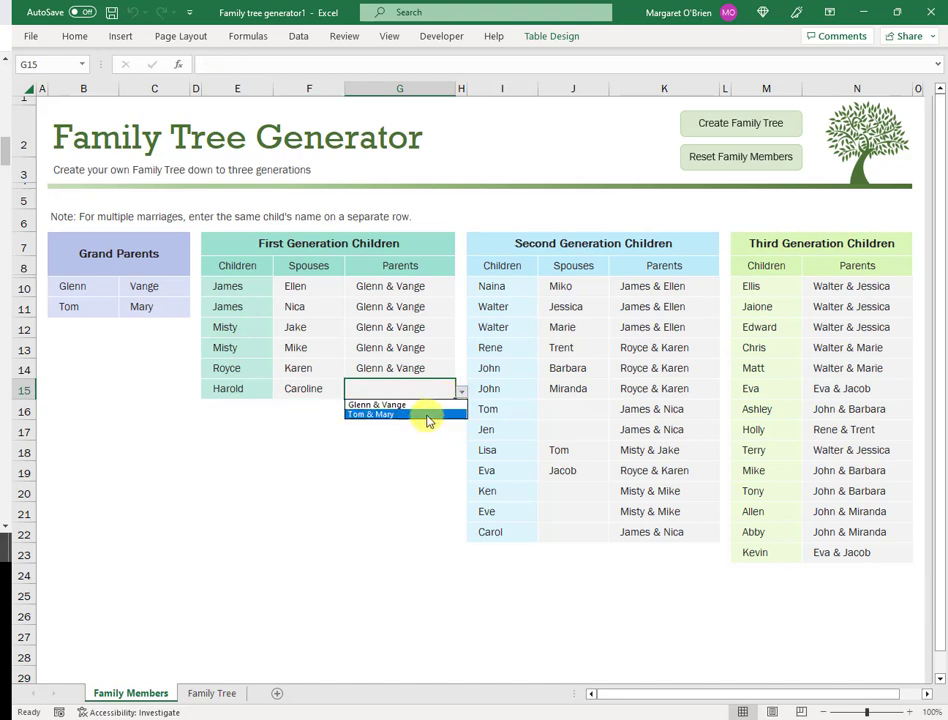
left_click(427, 414)
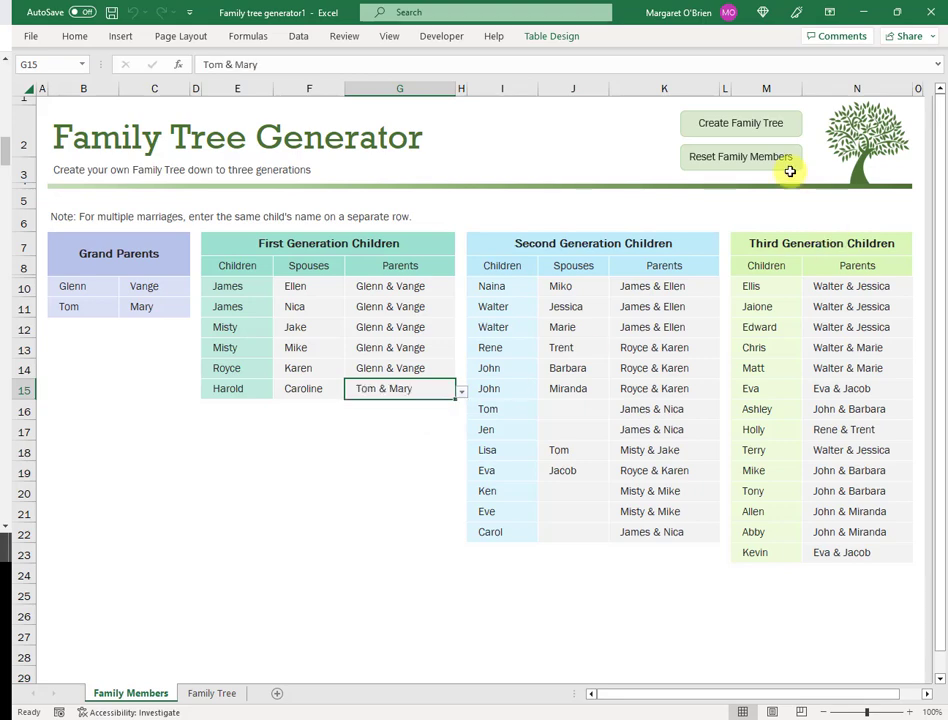
left_click(731, 125)
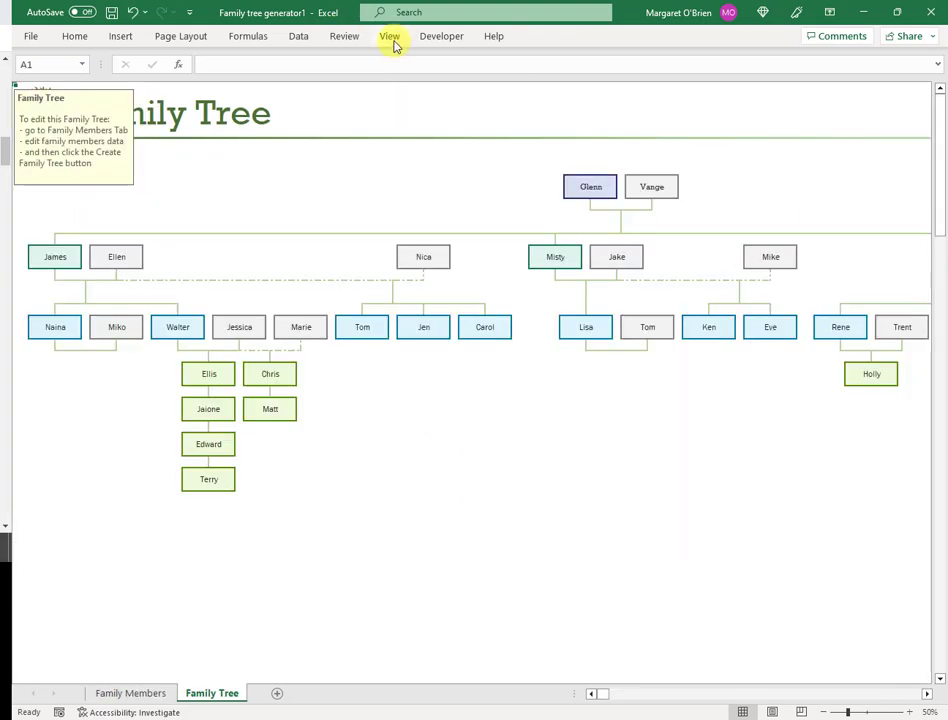
left_click(390, 37)
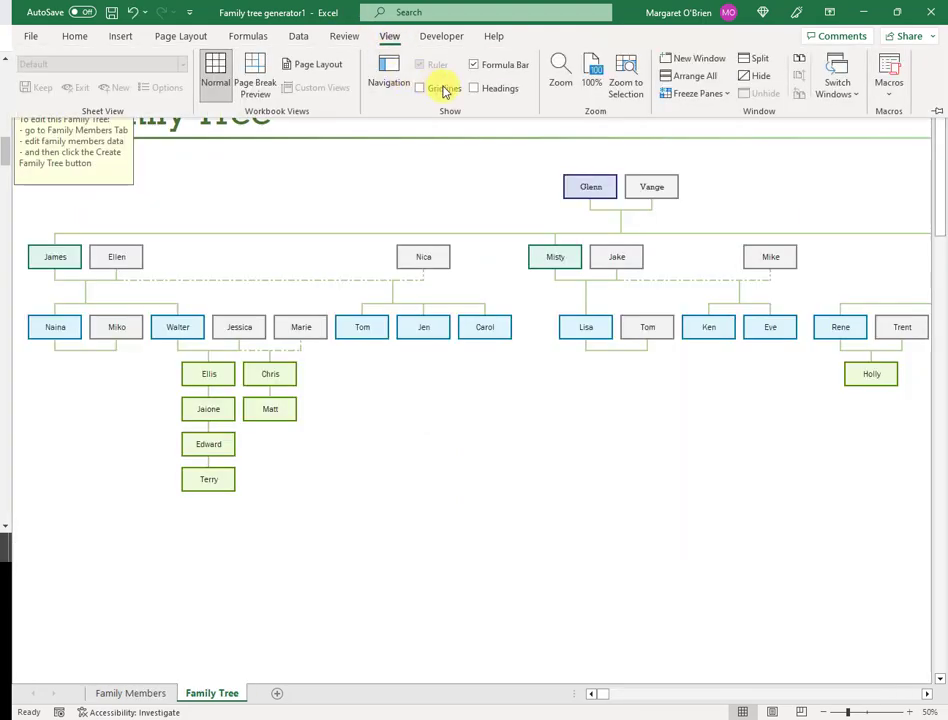
Step: Set a custom 30% zoom on the Family Tree sheet
left_click(556, 76)
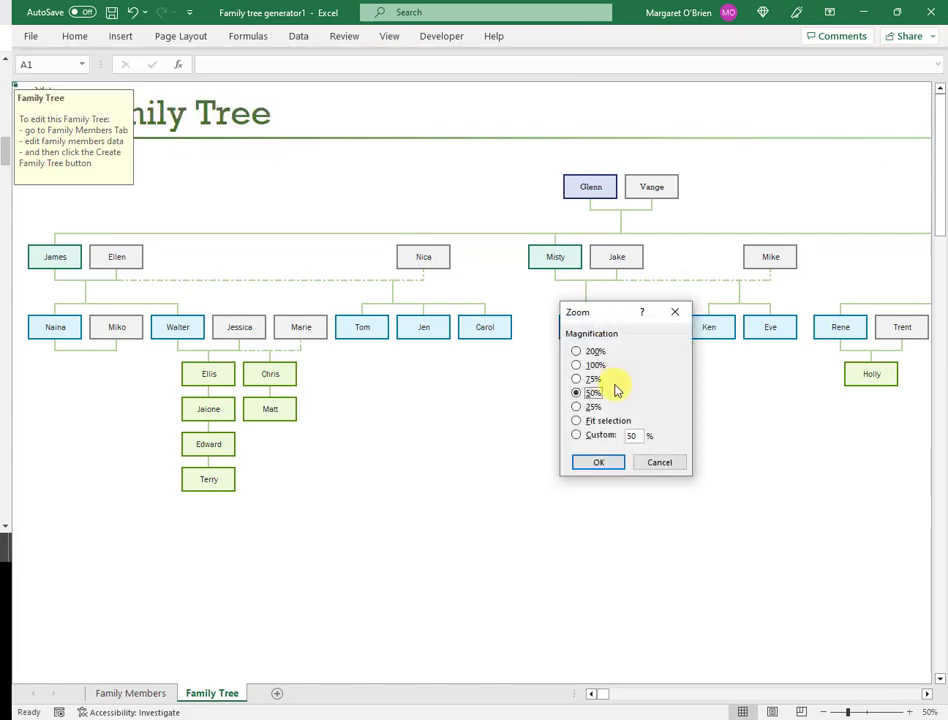
left_click(592, 407)
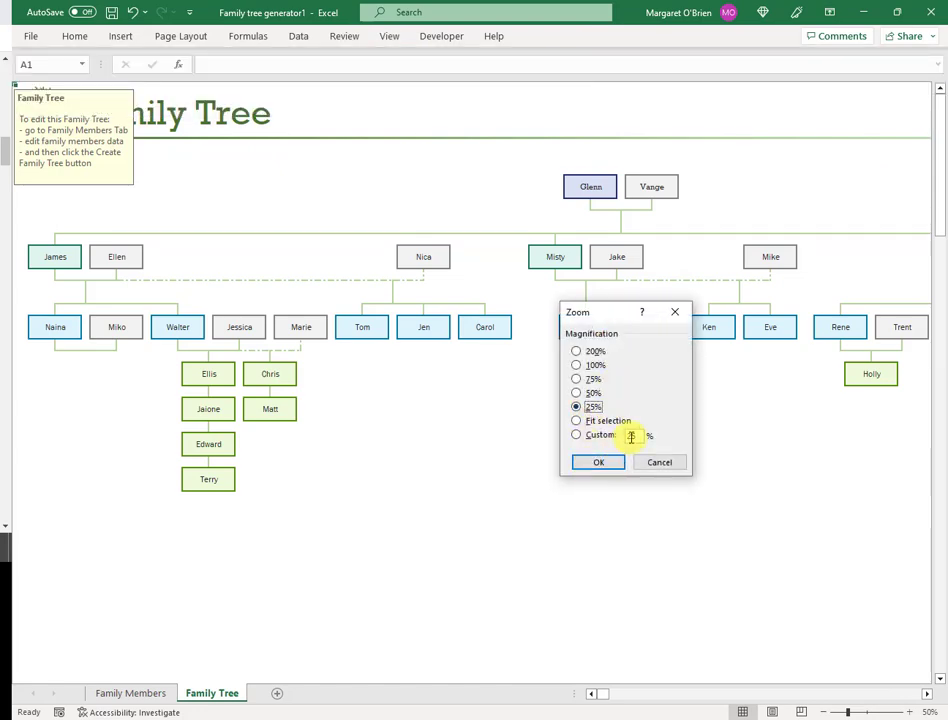
left_click(633, 436)
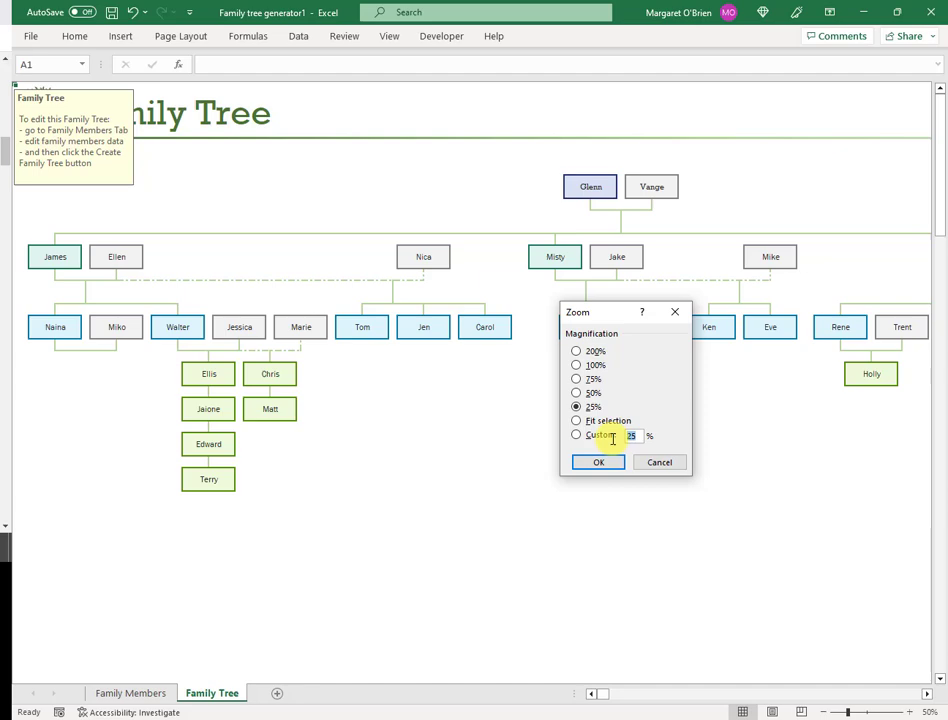
type("30")
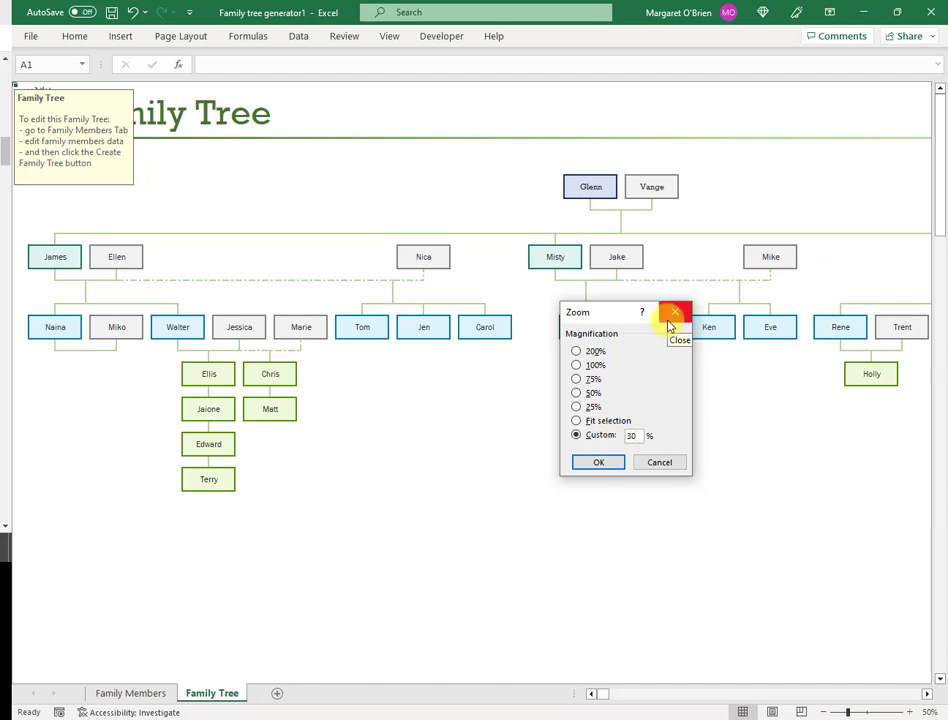
left_click(591, 462)
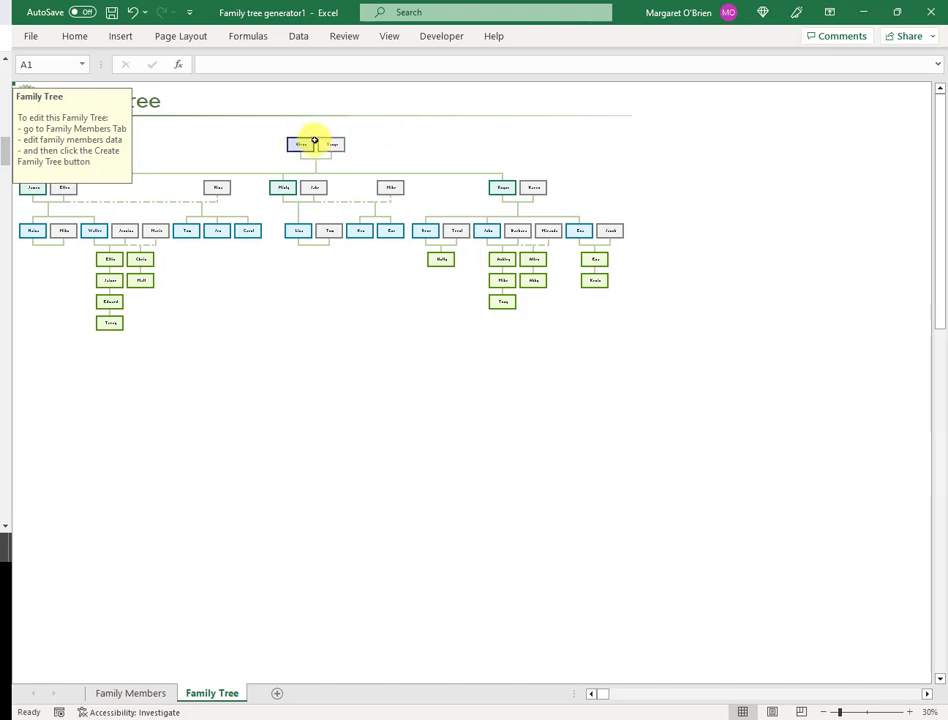
left_click(656, 365)
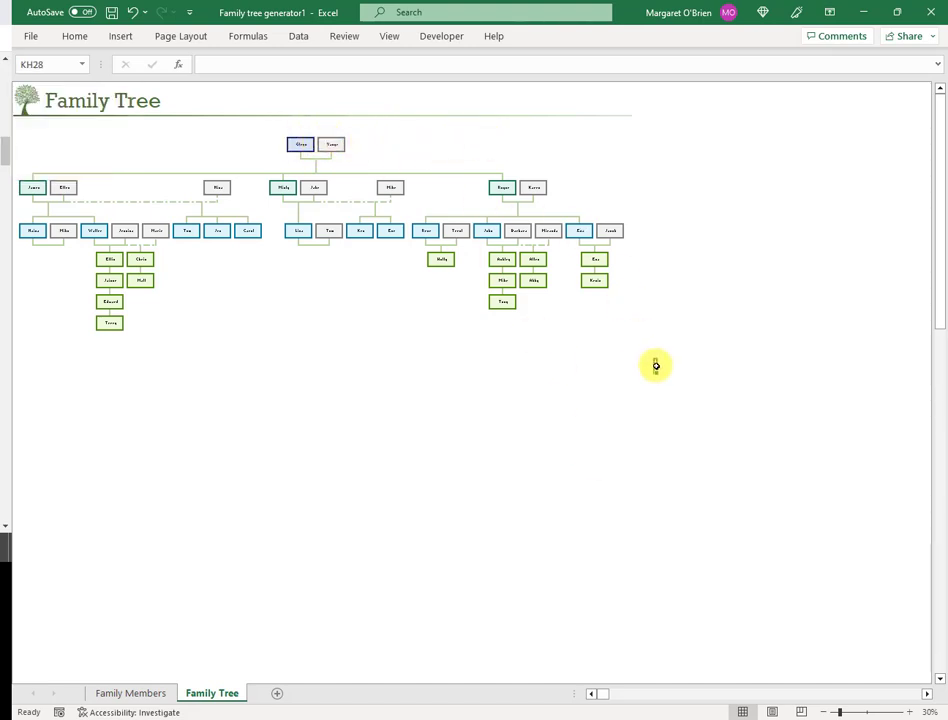
Step: Return to the Family Members sheet showing Harold and Caroline under Tom & Mary
left_click(159, 694)
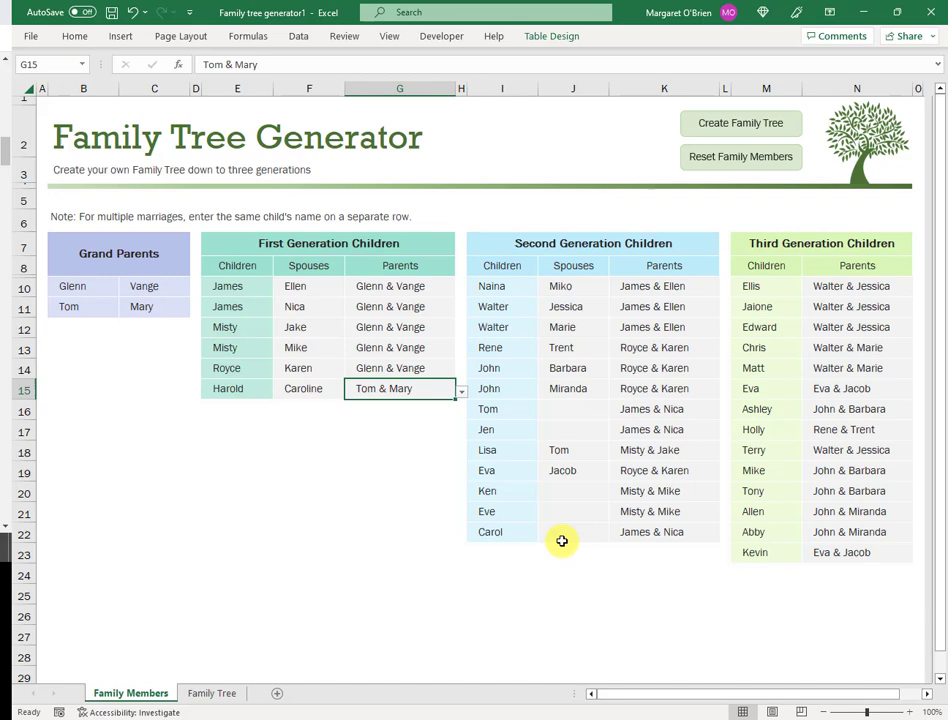
Step: Reset all family member tables, confirm the prompt, and regenerate the tree
left_click(742, 172)
left_click(563, 362)
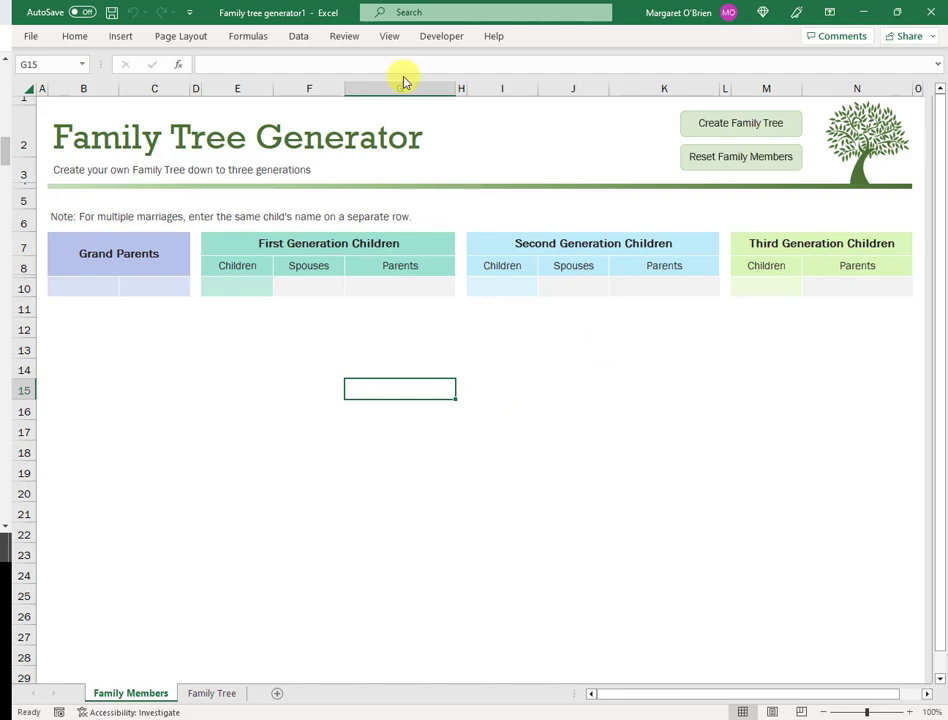
left_click(741, 126)
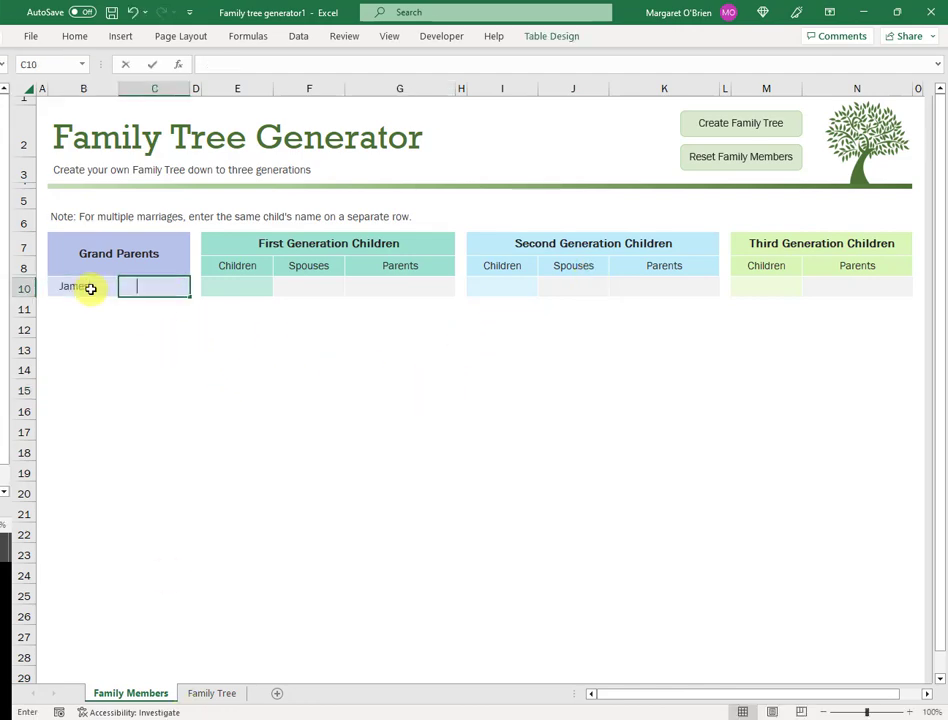
Step: Enter Rose beside James and add Aaron & Anna as children of James & Rose
type("Rose")
key("Return")
left_click(239, 286)
type("Aaron")
key("Tab")
type("Anna")
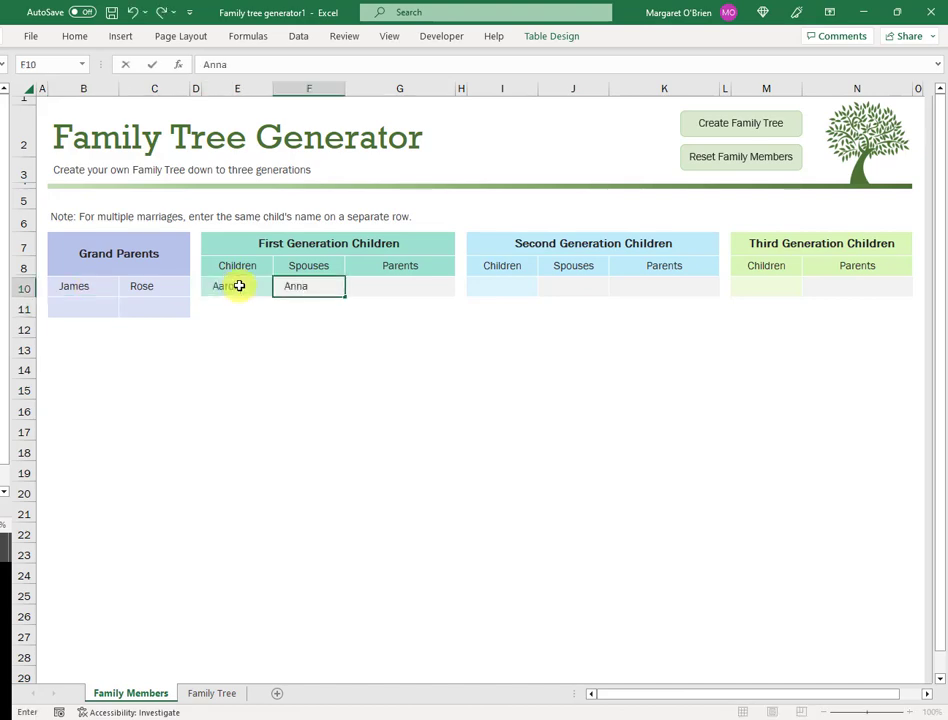
key("Tab")
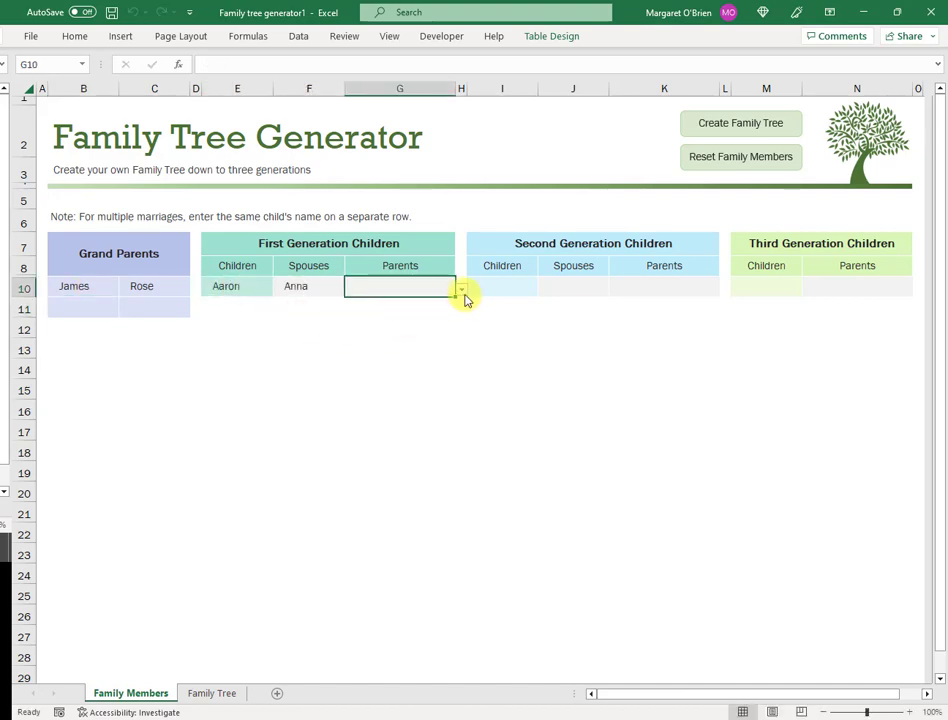
left_click(462, 292)
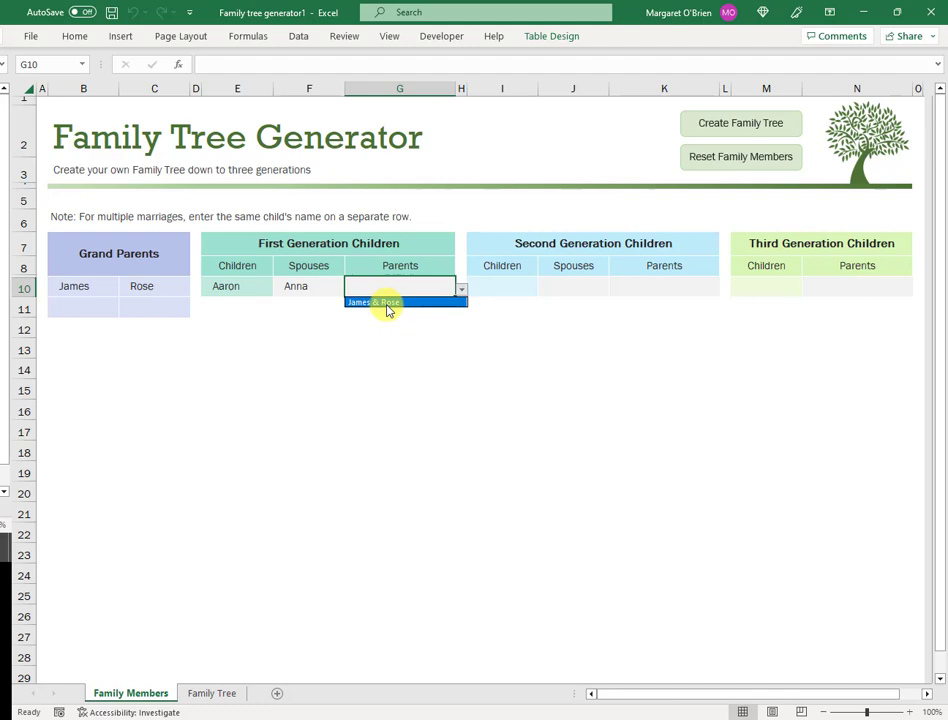
left_click(389, 302)
Step: Add Belinda & Bernard and Colin & Caroline, each with parents James & Rose
left_click(241, 307)
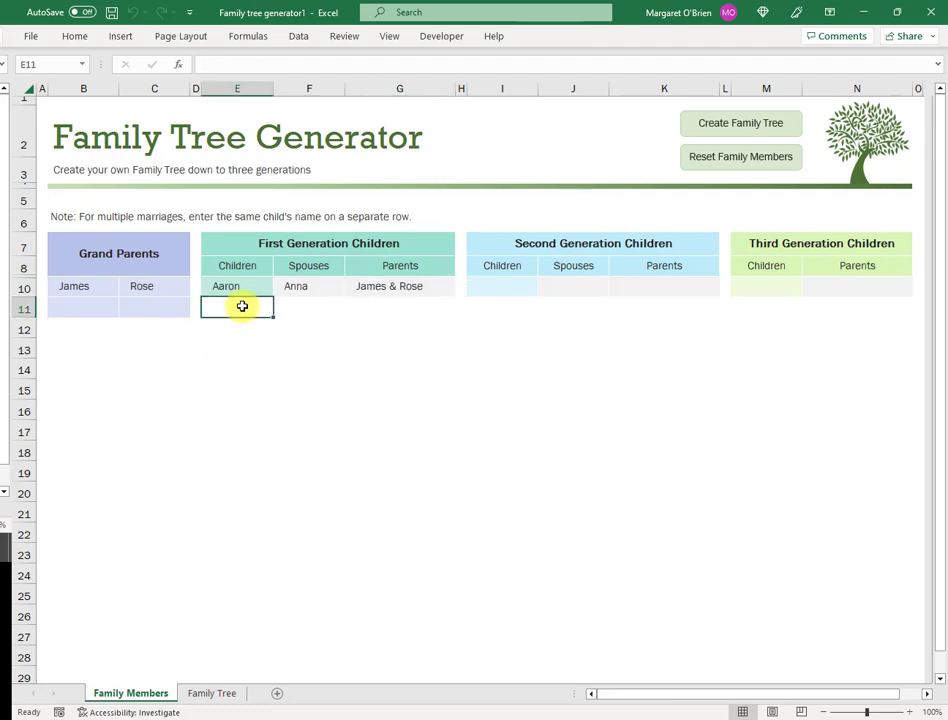
type("Belinda")
key("Tab")
type("Bernard")
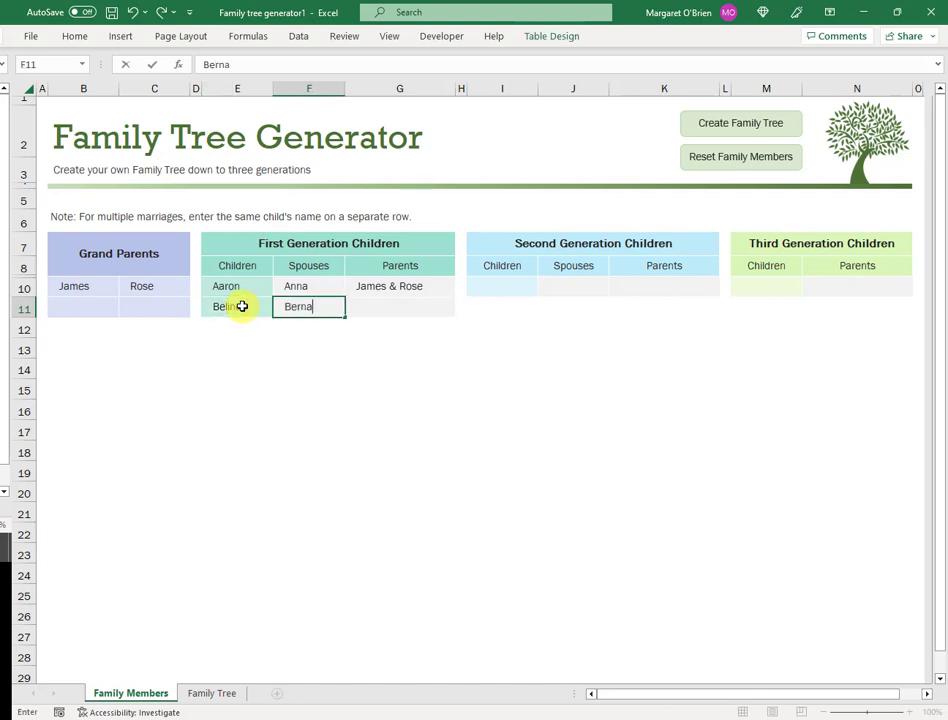
key("Tab")
key("ctrl+d")
left_click(250, 327)
type("Colin")
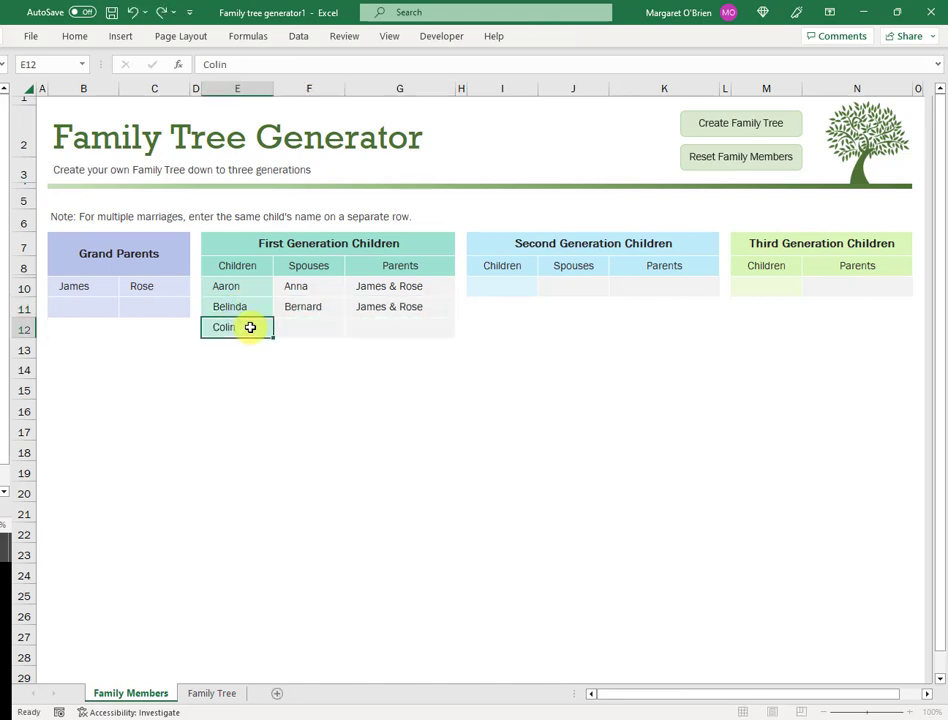
key("Tab")
type("Caroline")
key("Tab")
left_click(462, 330)
left_click(455, 343)
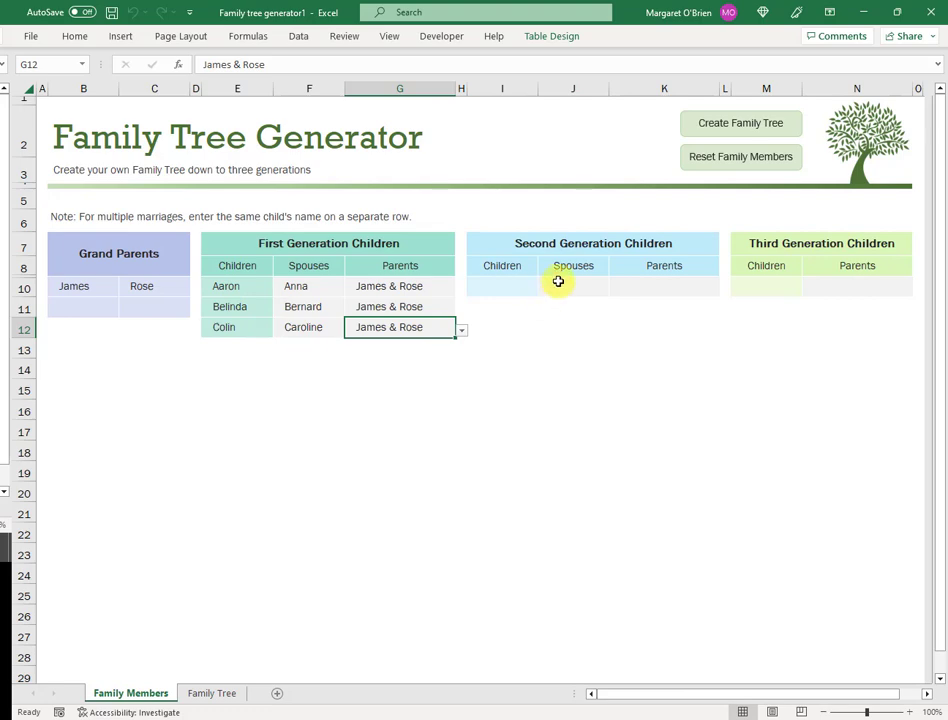
Step: Add David & Dahlia in row 10 with parents Colin & Caroline
left_click(518, 288)
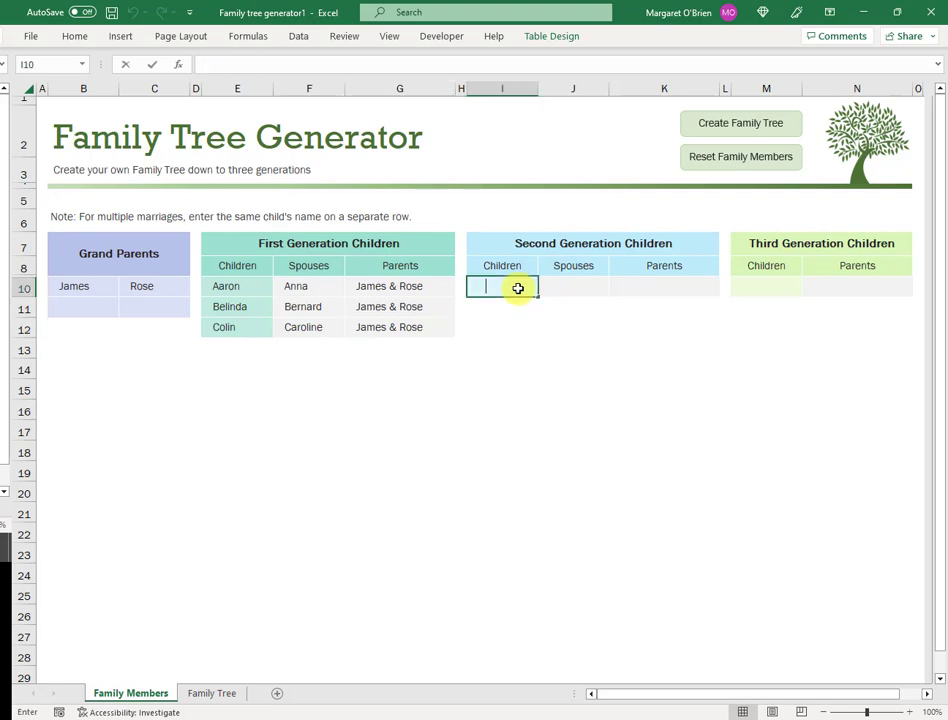
type("David")
key("Tab")
type("Dahlia")
key("Tab")
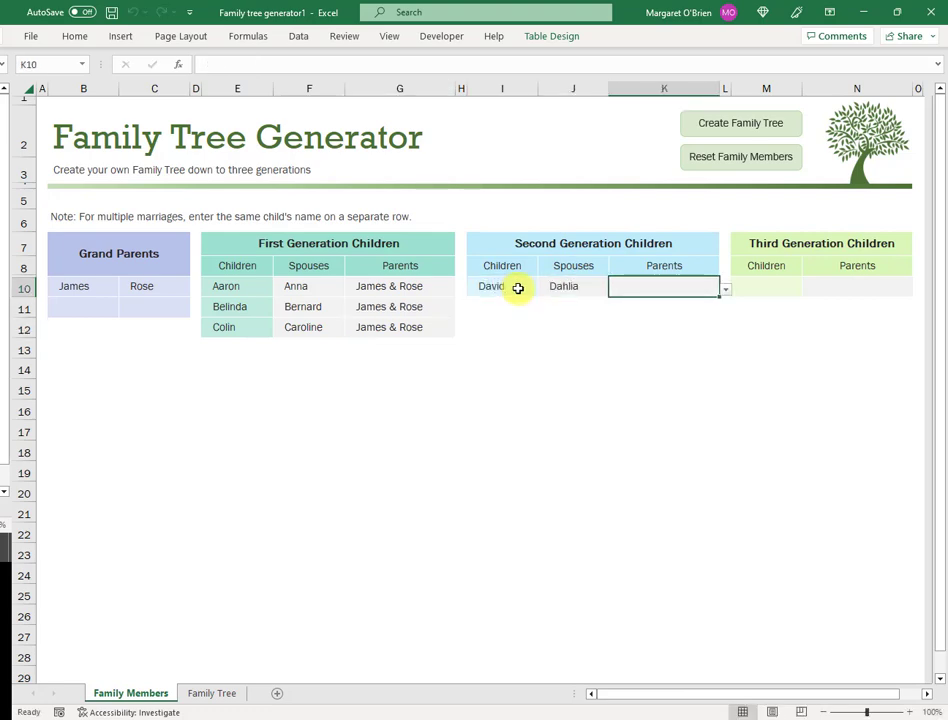
left_click(726, 291)
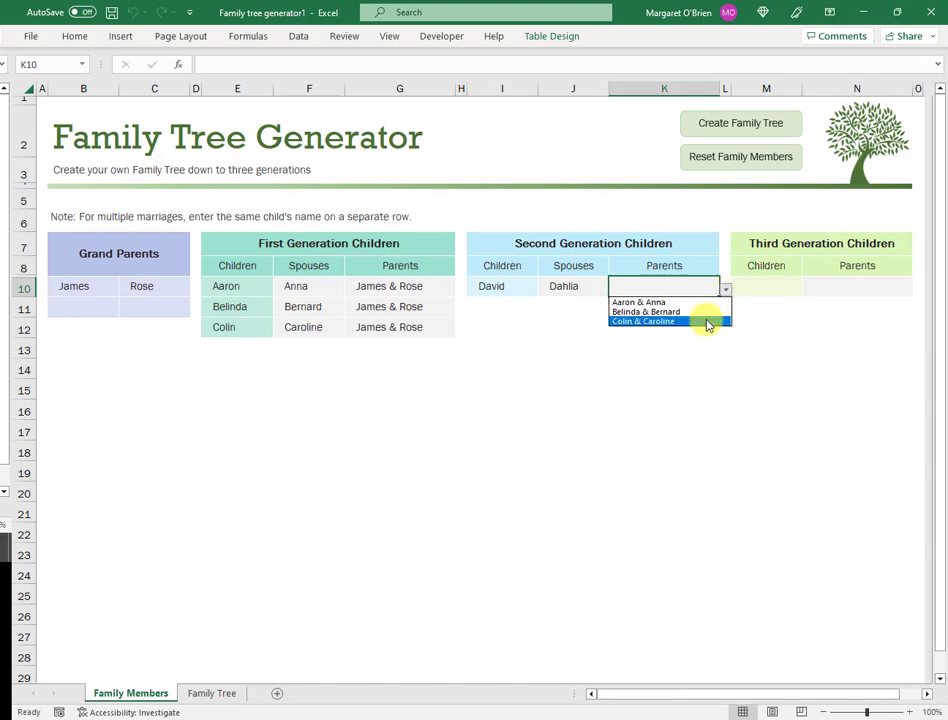
left_click(707, 322)
Step: Add Evan & Ennis (parents Belinda & Bernard) and Frank & Fatima (parents Aaron & Anna)
left_click(502, 306)
type("Evan")
key("Tab")
type("Ennis")
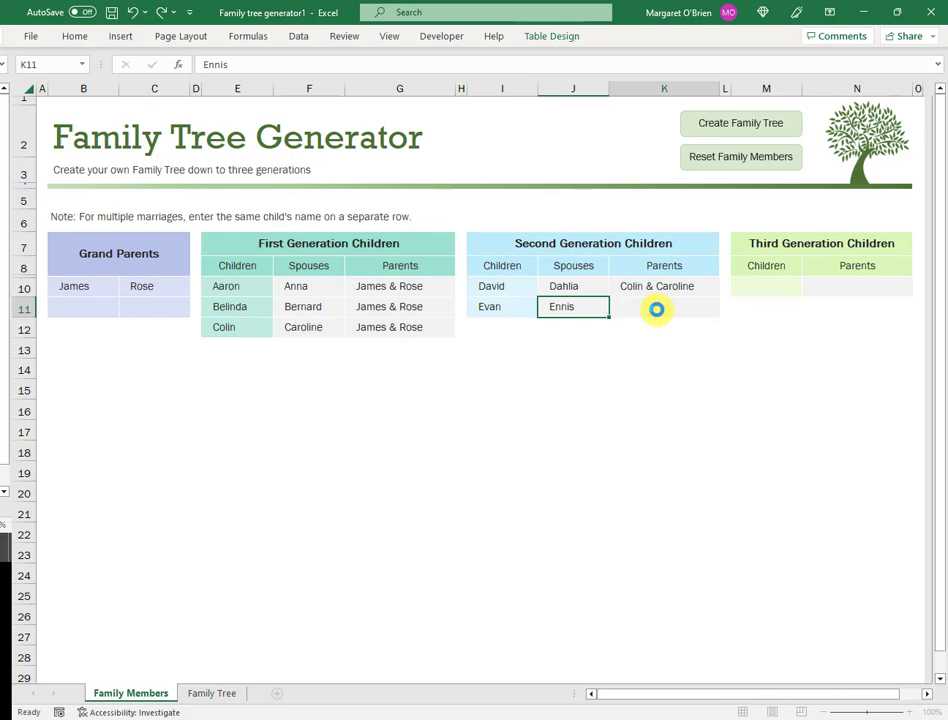
key("Tab")
left_click(726, 312)
left_click(645, 332)
left_click(502, 327)
type("Frank")
key("Tab")
type("Fatima")
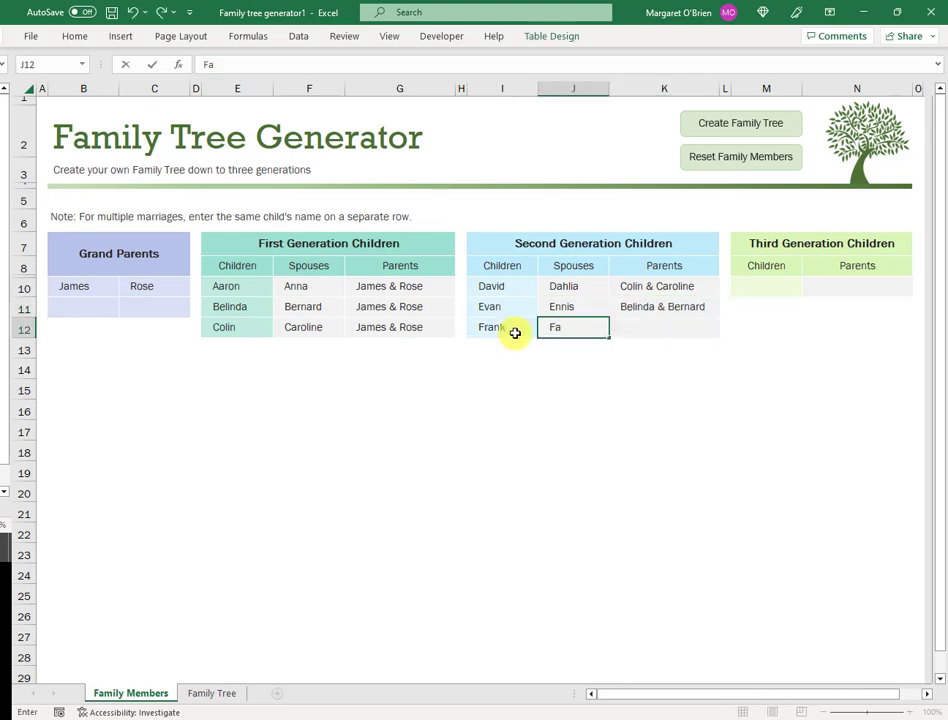
key("Tab")
left_click(724, 329)
left_click(680, 341)
Step: Add grandchildren Geraldine (parents Frank & Fatima) and Harry (parents Evan & Ennis) in M10:N11
left_click(774, 285)
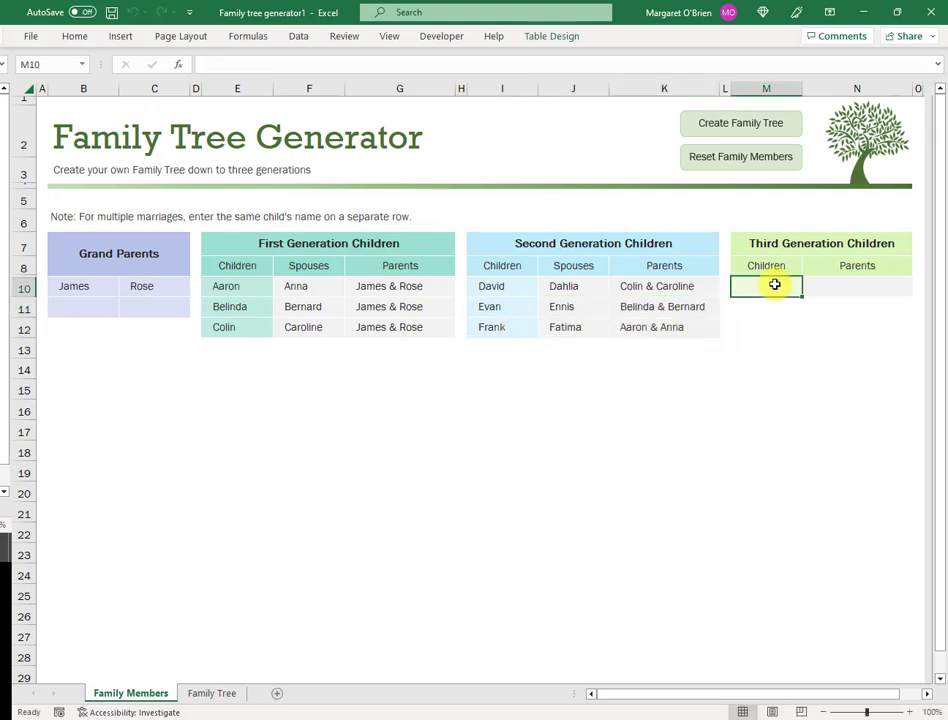
type("Geraldine")
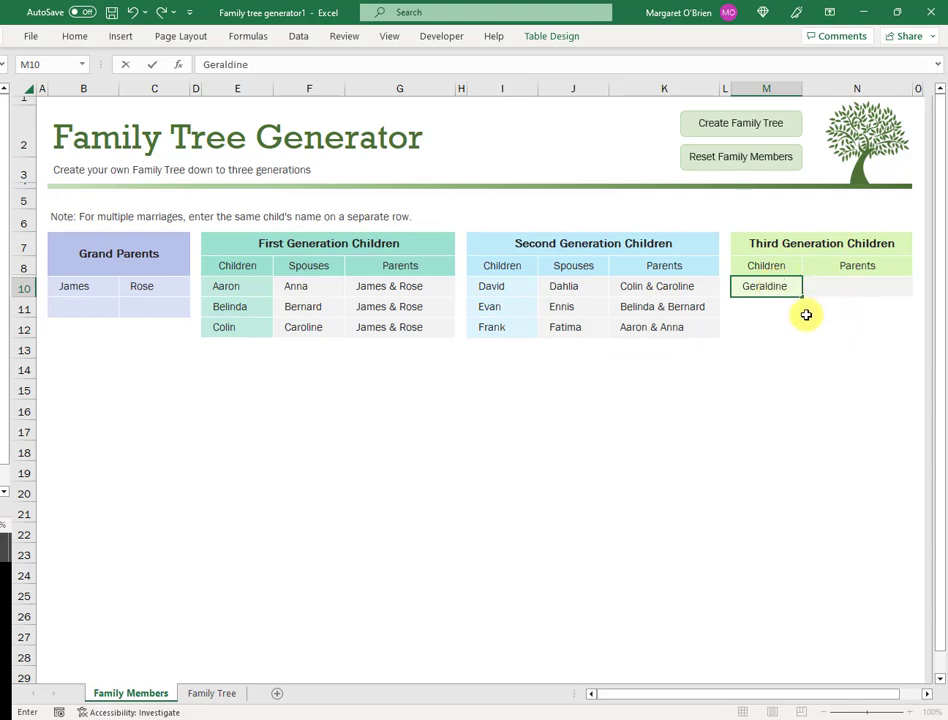
key("Tab")
left_click(918, 290)
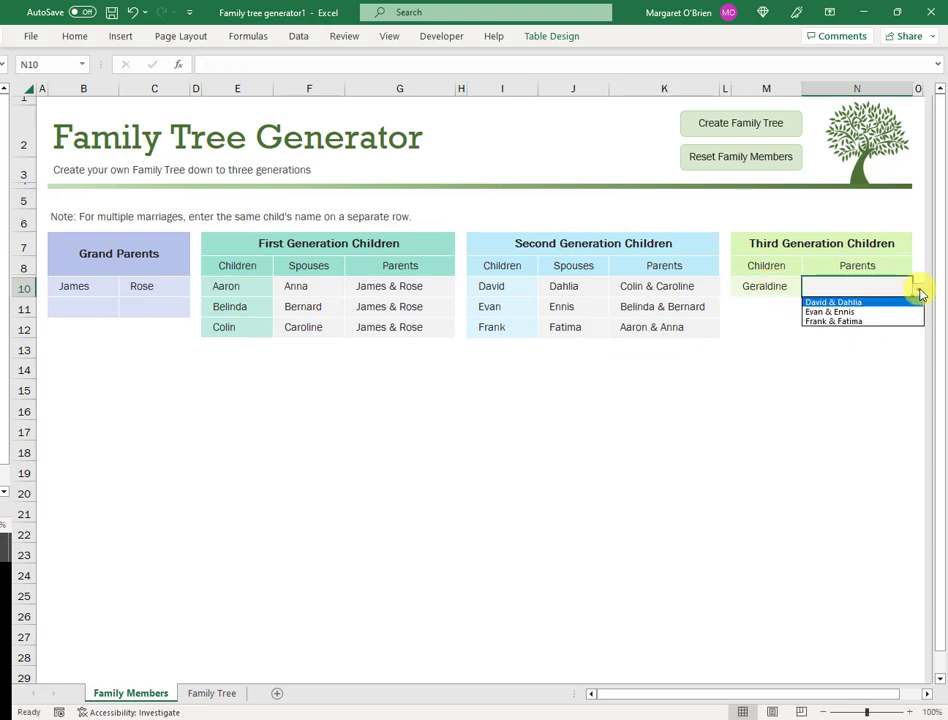
left_click(874, 322)
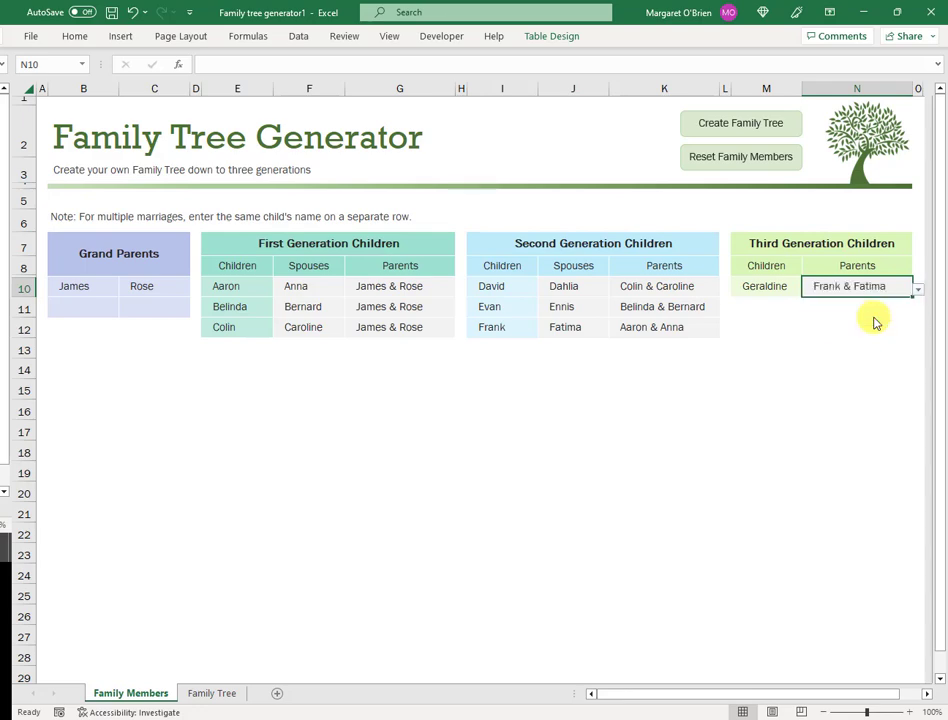
left_click(777, 304)
type("Harry")
key("Tab")
left_click(918, 310)
left_click(870, 332)
Step: Add grandchildren Ilsa (parents David & Dahlia) and Jason (parents Evan & Ennis) in M12:N13
left_click(783, 328)
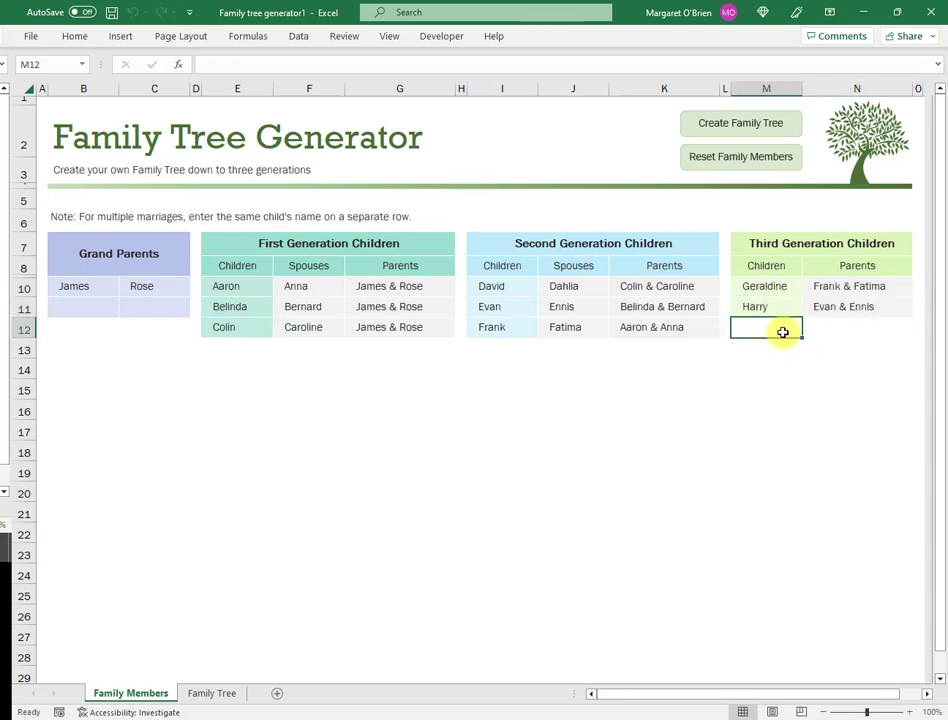
type("Ilsa")
key("Tab")
left_click(918, 330)
left_click(880, 341)
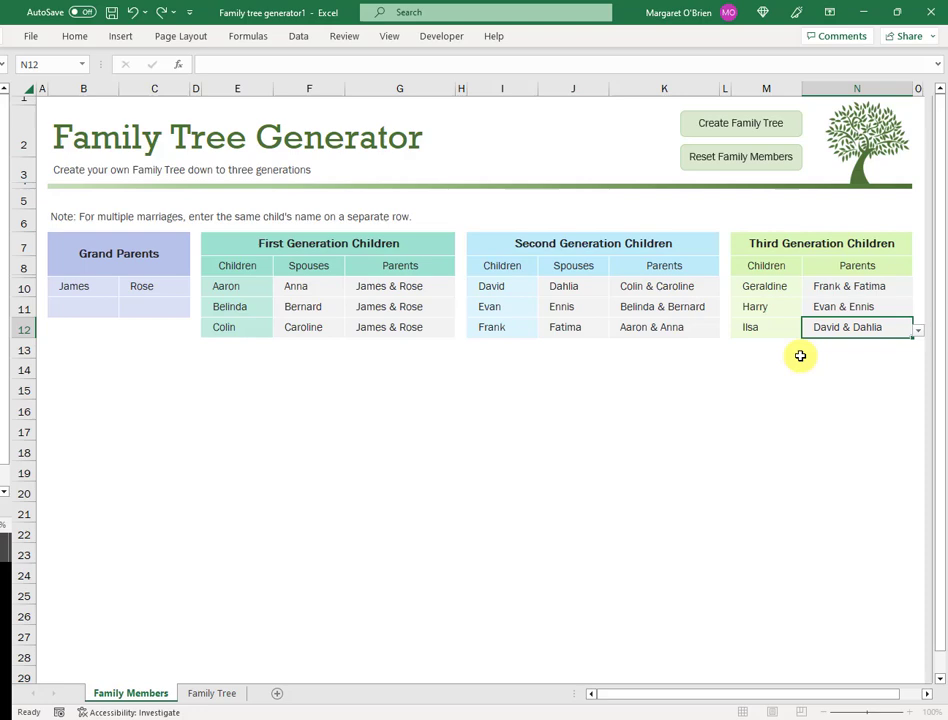
left_click(770, 350)
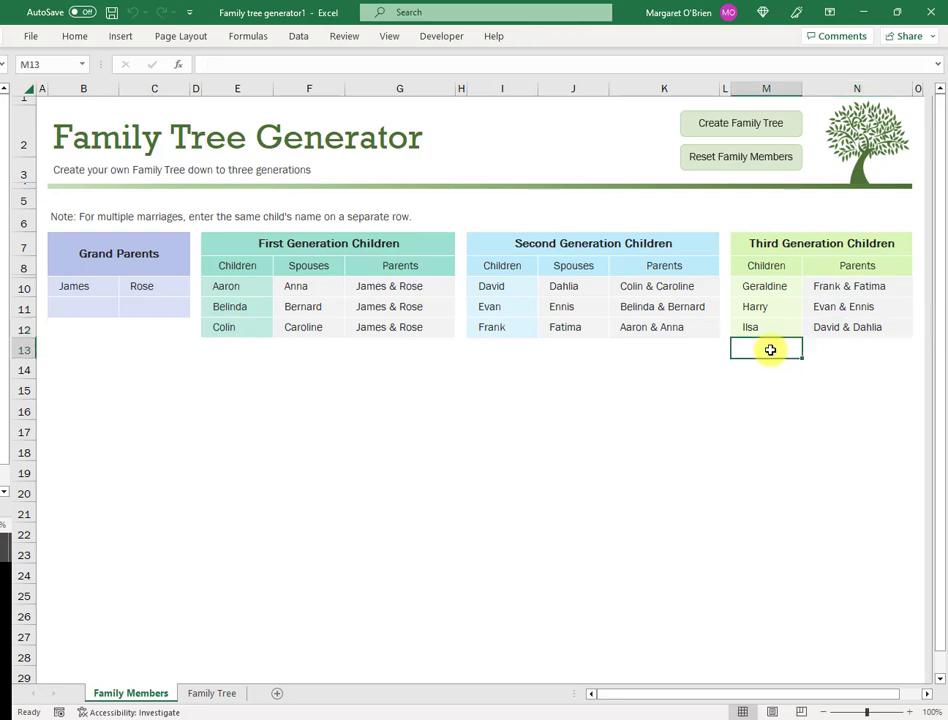
type("Jason")
key("Tab")
left_click(917, 349)
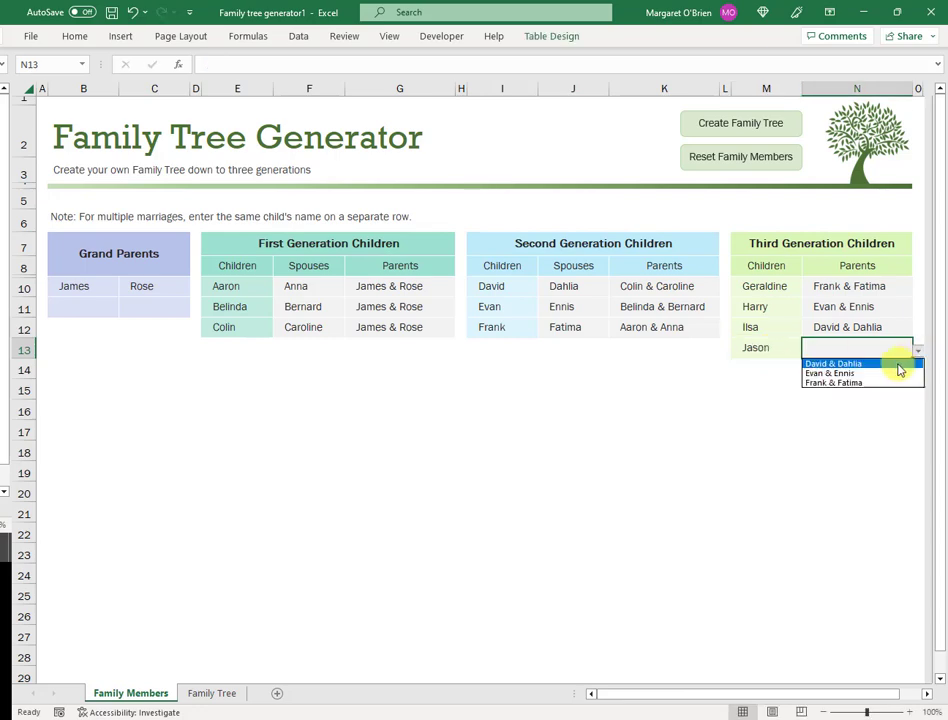
left_click(850, 373)
left_click(757, 314)
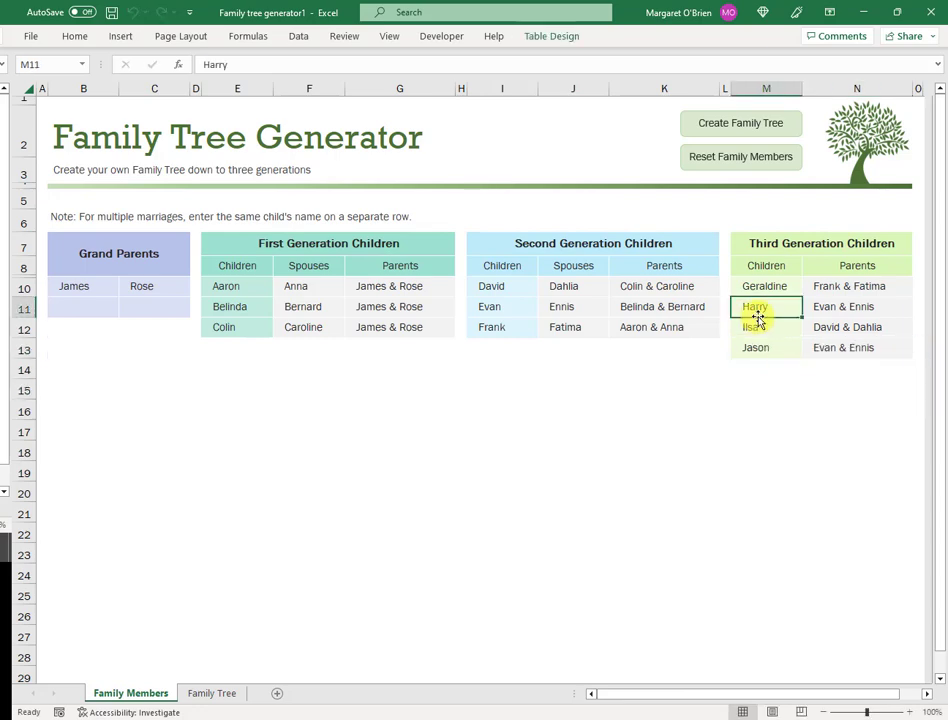
left_click(666, 393)
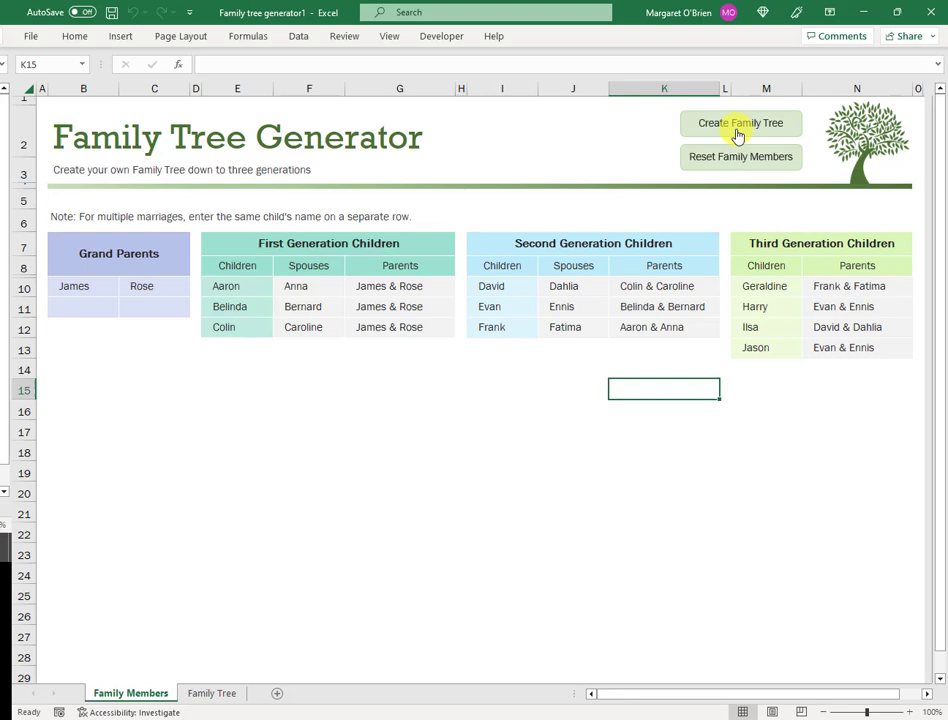
Step: Run Create Family Tree and scroll down the chart from James and Rose to the grandchildren
left_click(737, 135)
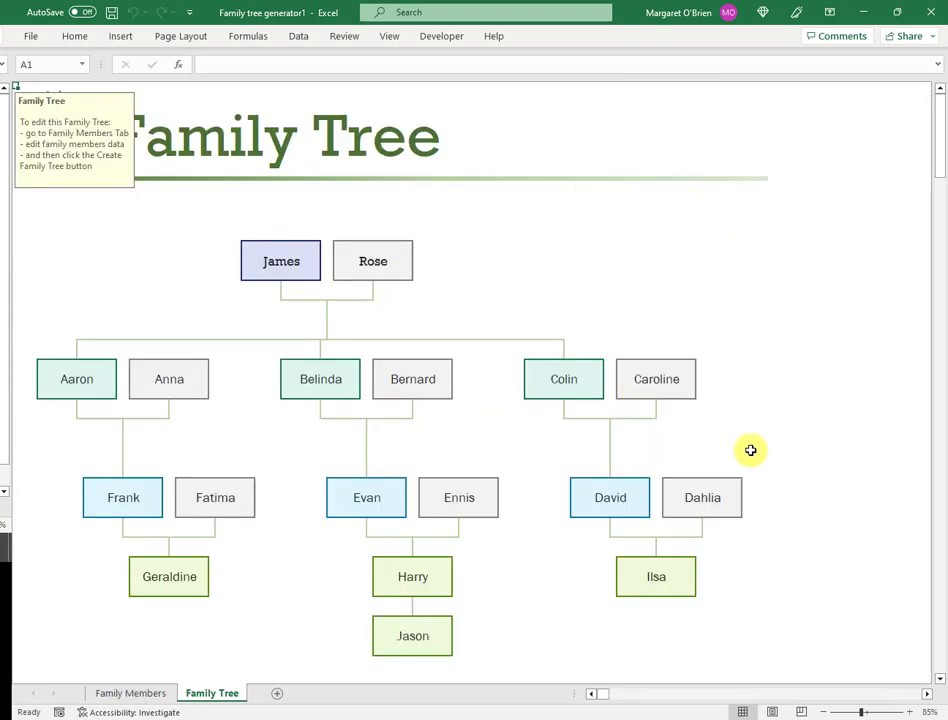
scroll(495, 605, "down", 1)
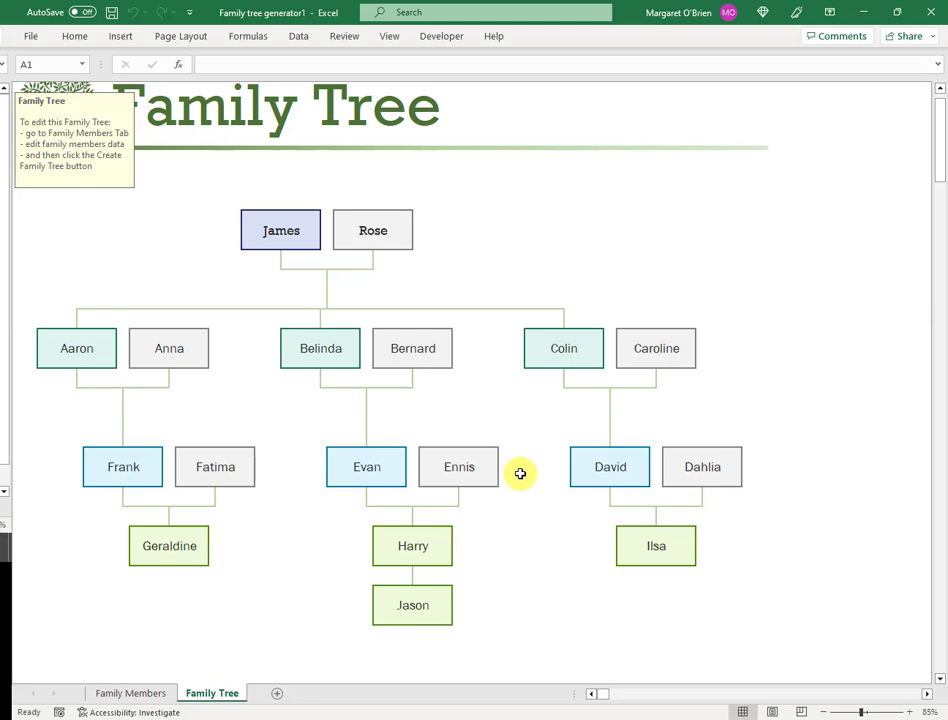
left_click(100, 696)
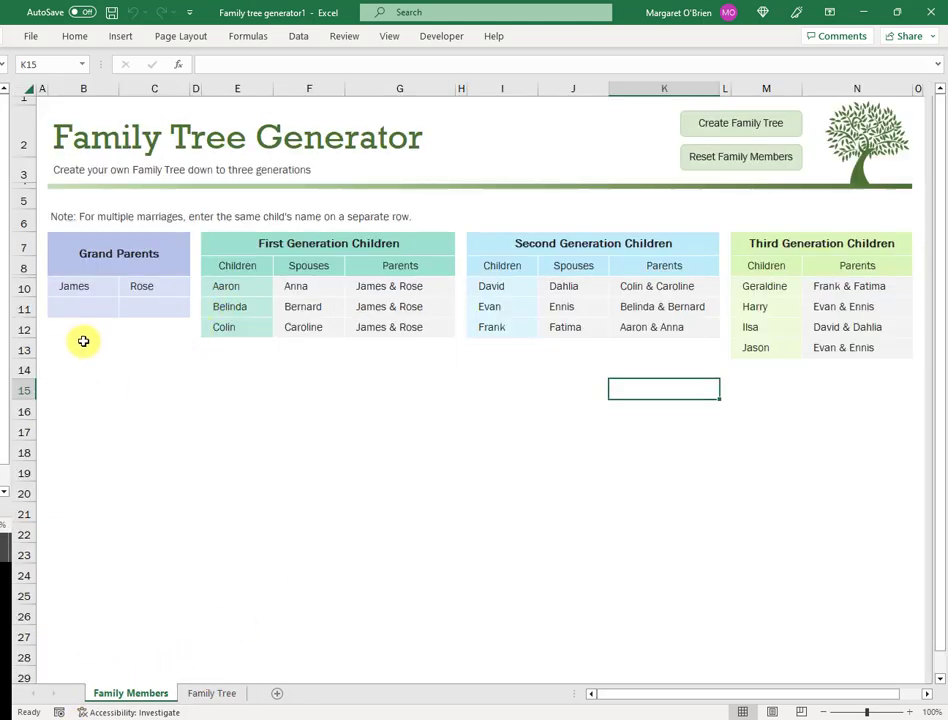
left_click(96, 287)
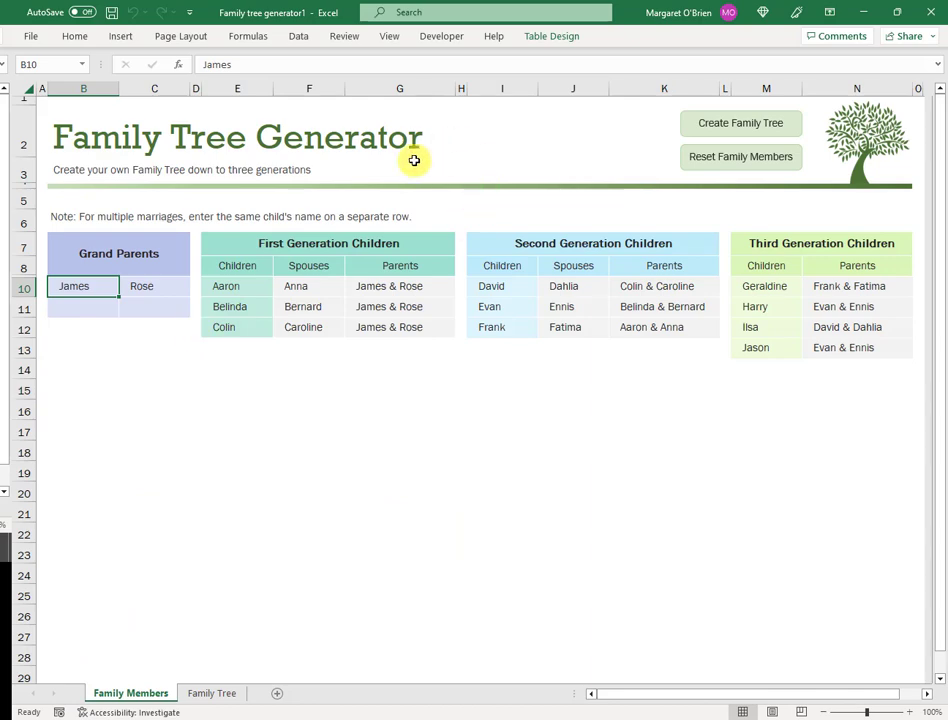
double_click(95, 294)
type("Beck")
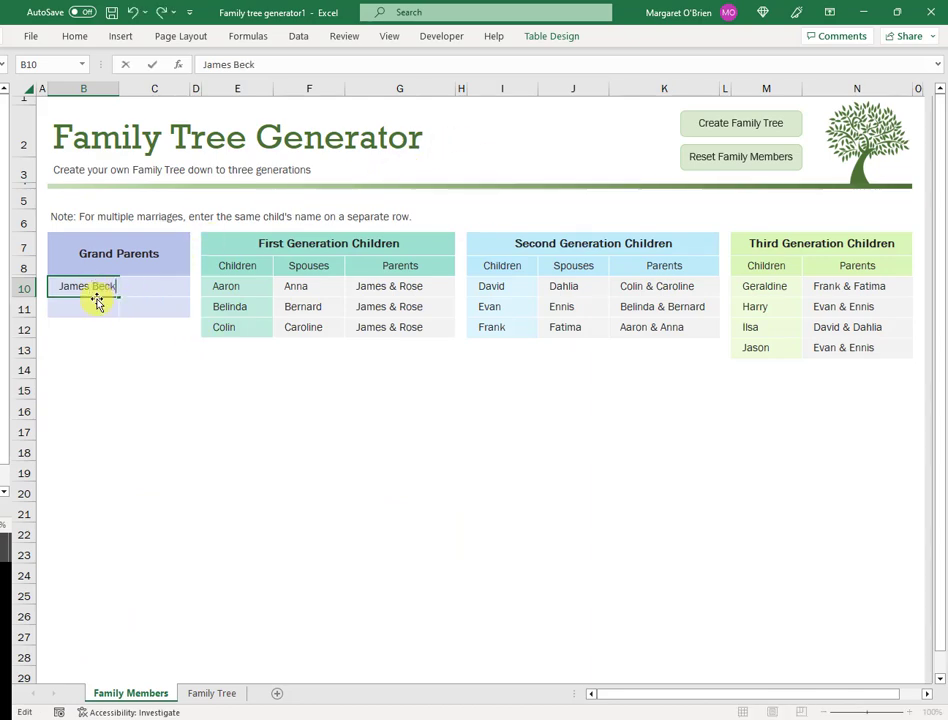
type("with")
key("Tab")
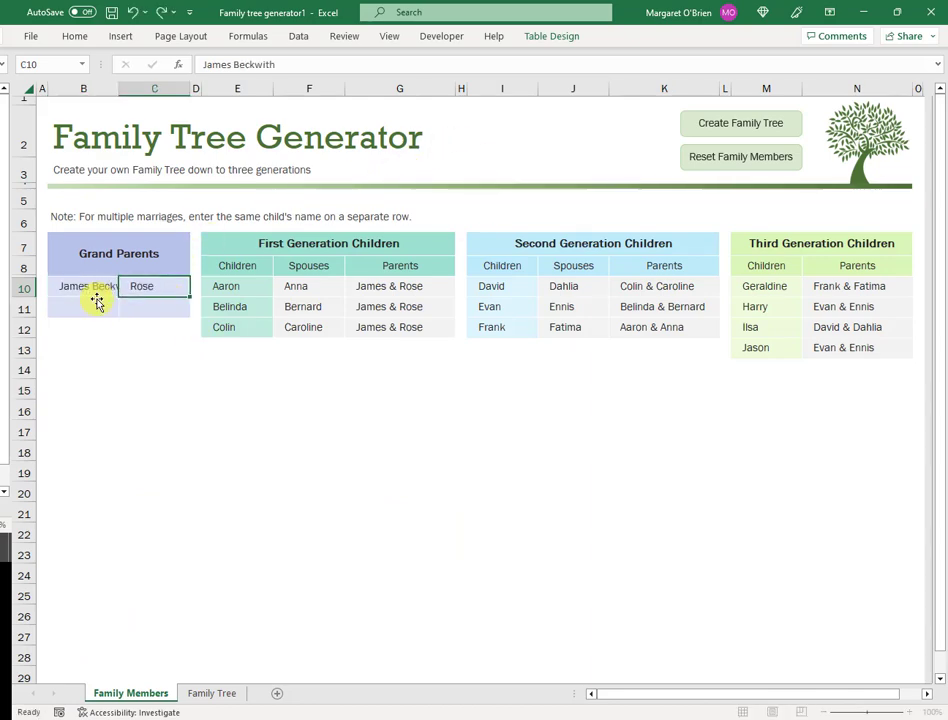
double_click(163, 300)
type("Brooks")
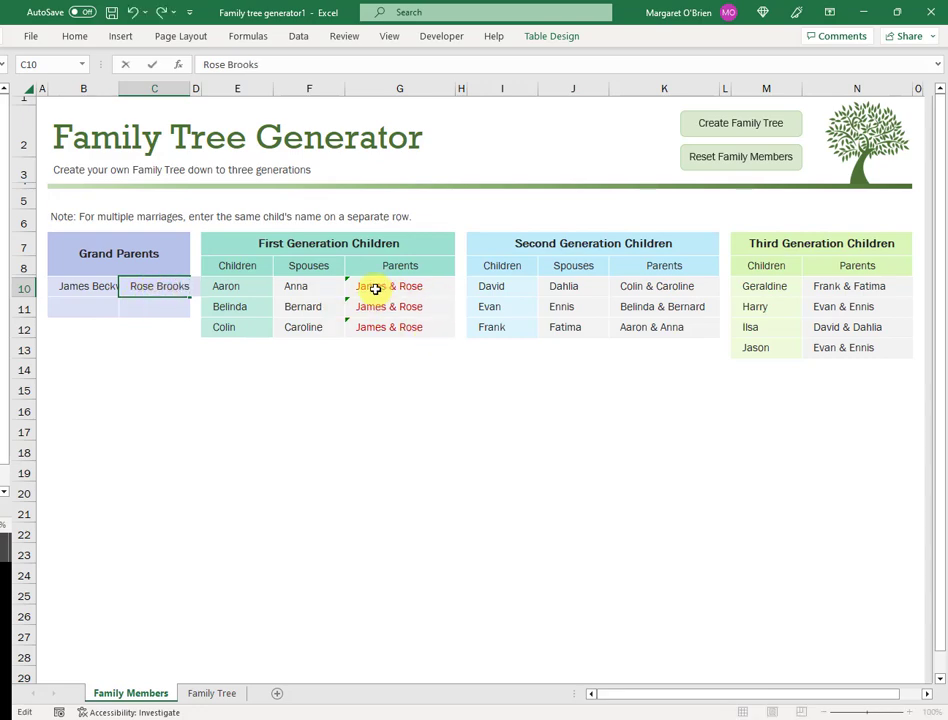
key("Return")
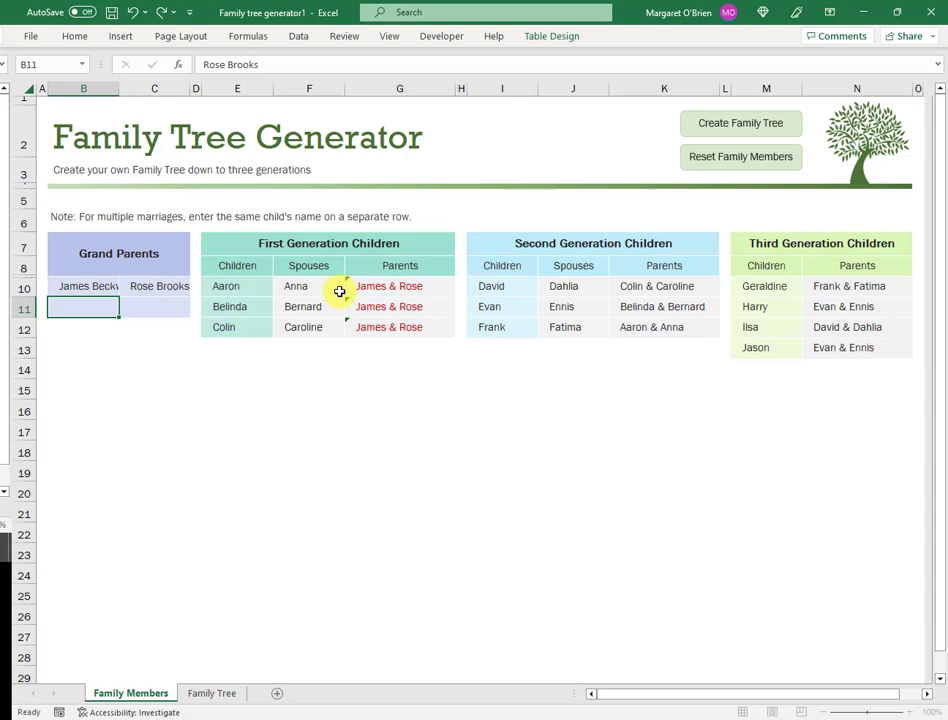
left_click(440, 292)
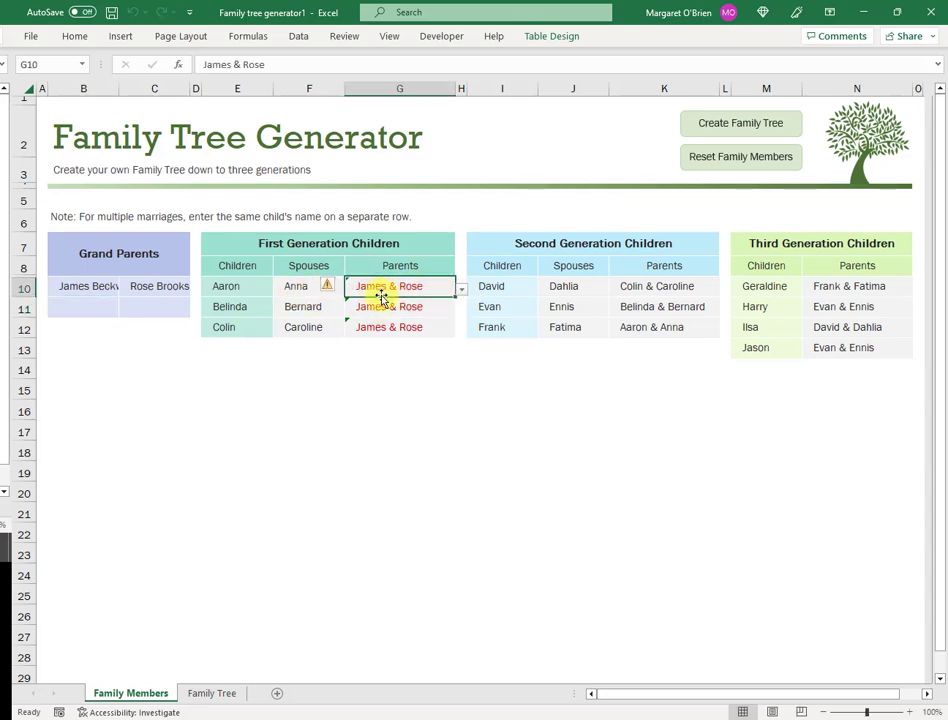
left_click(463, 291)
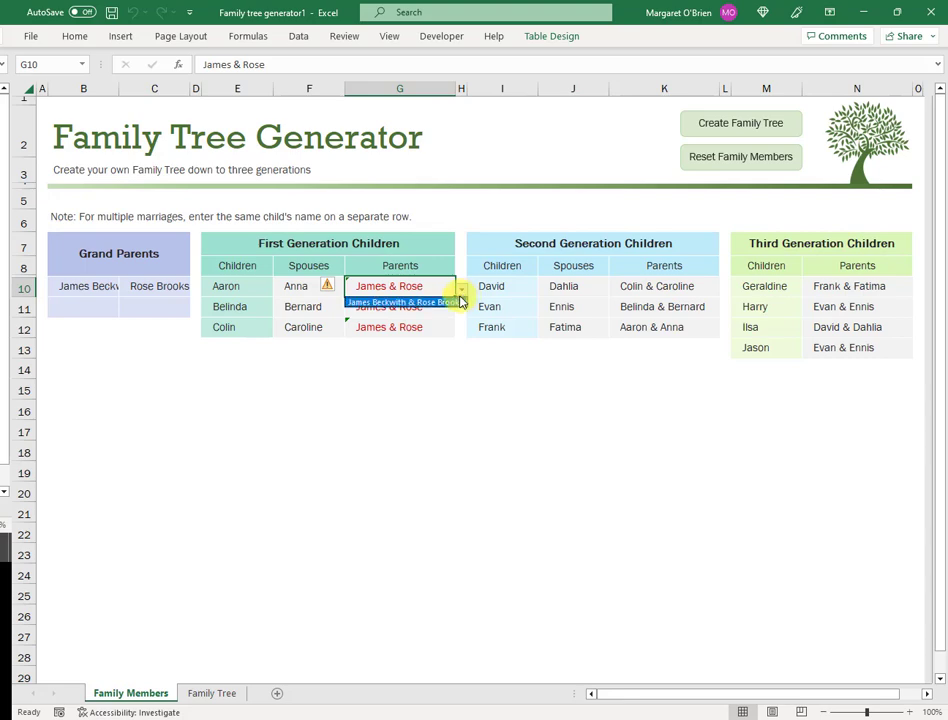
key("Escape")
left_click(462, 290)
left_click(440, 303)
left_click(453, 311)
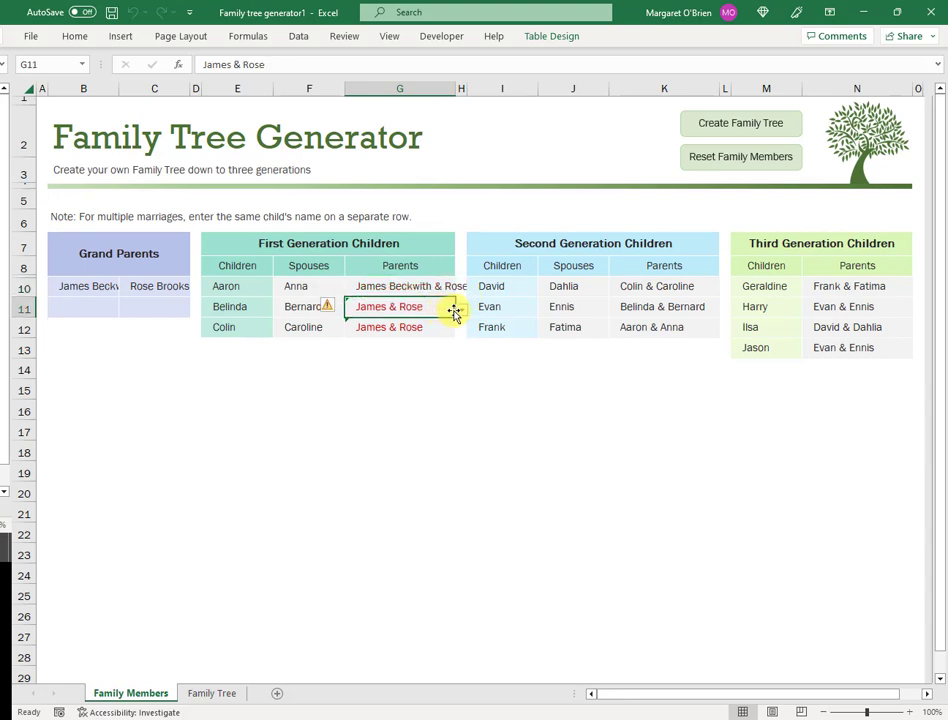
left_click(461, 311)
left_click(440, 323)
left_click(421, 328)
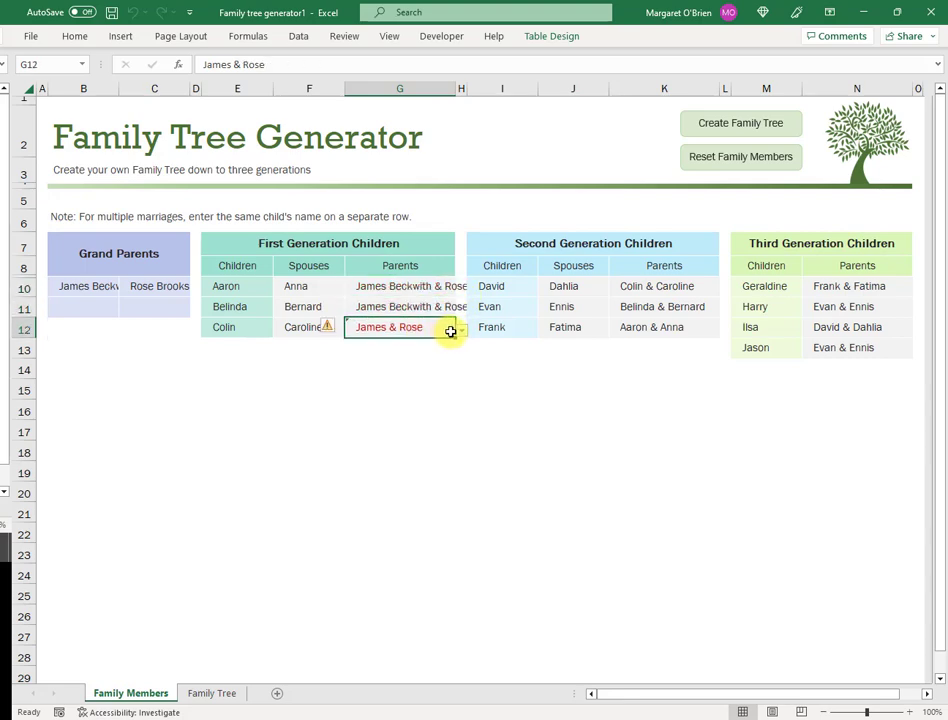
left_click(462, 329)
left_click(434, 343)
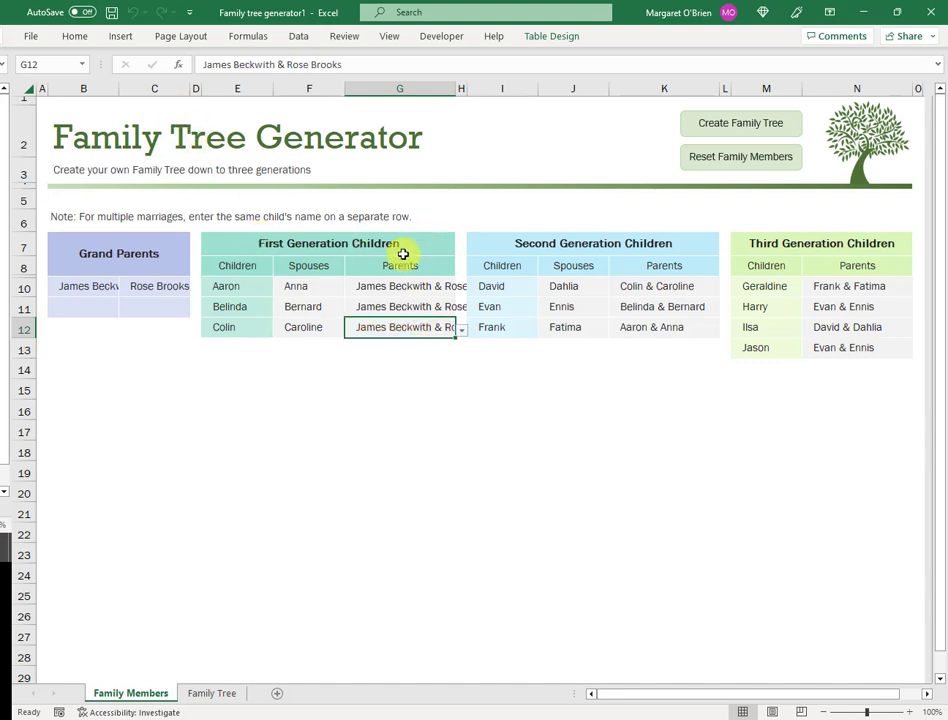
left_click(721, 125)
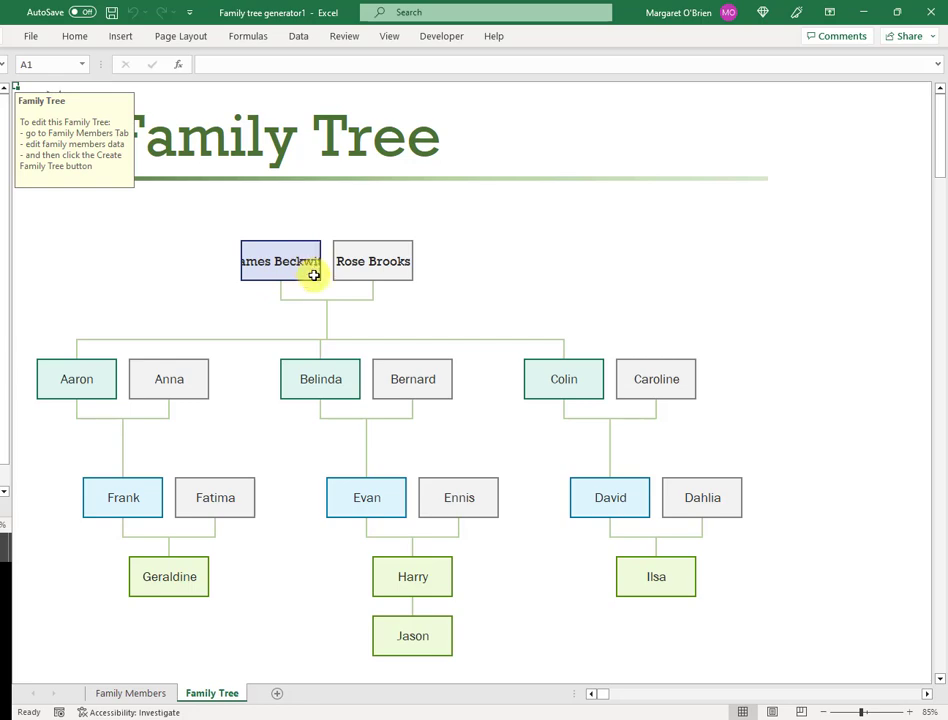
left_click(76, 36)
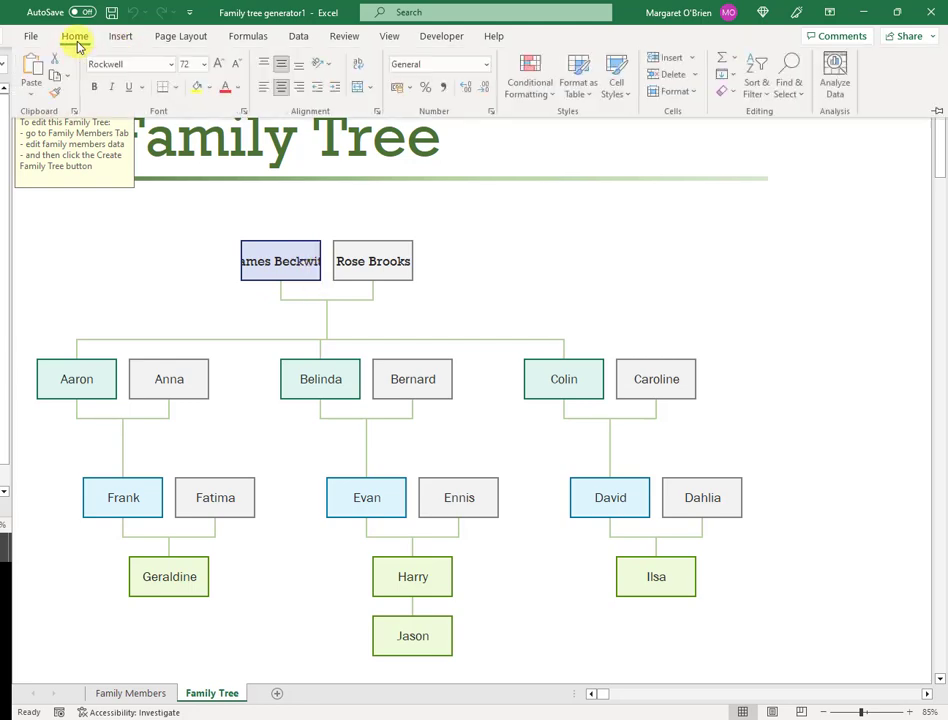
left_click(288, 334)
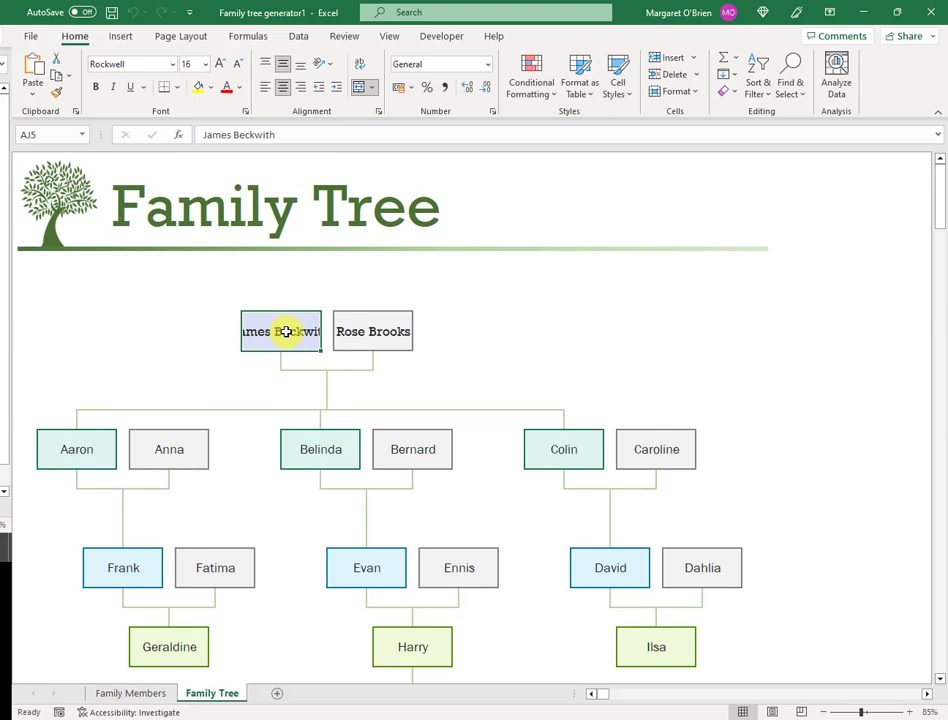
left_click(206, 65)
left_click(204, 166)
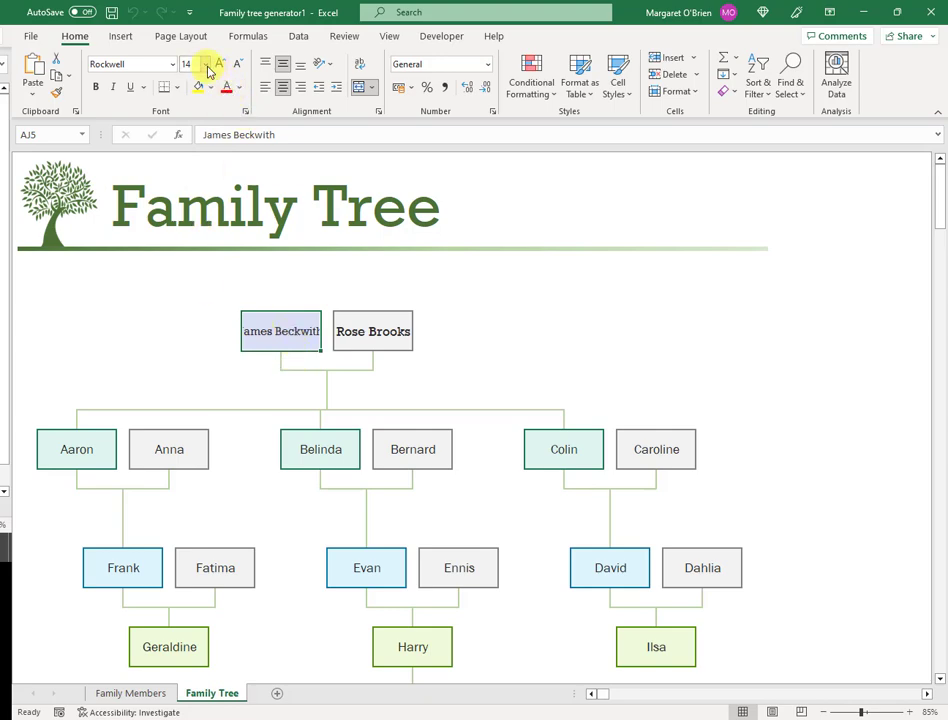
left_click(206, 66)
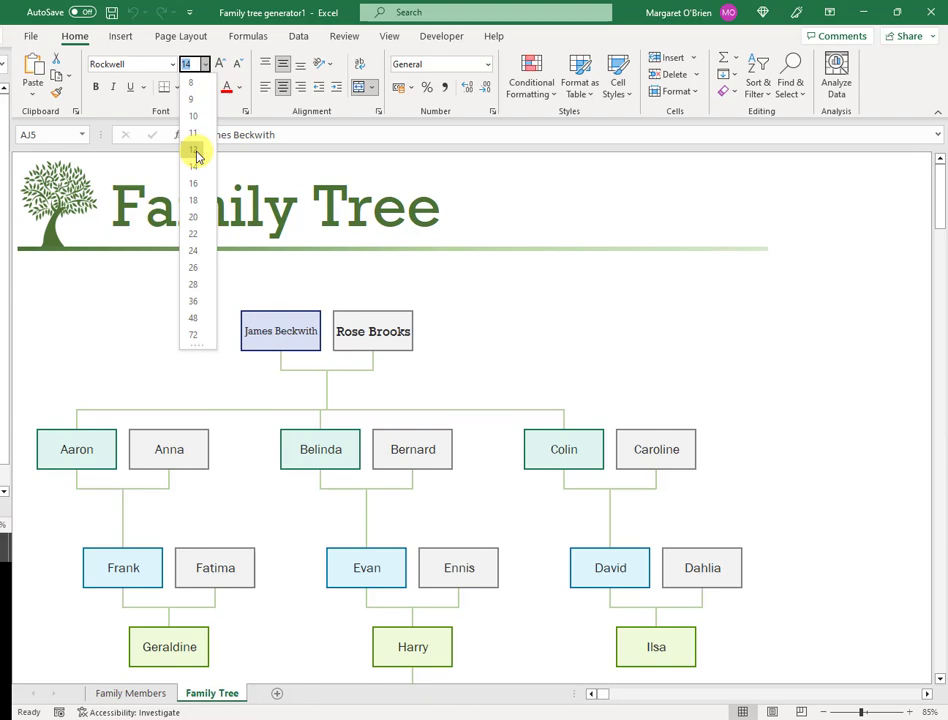
left_click(195, 151)
left_click(489, 361)
scroll(433, 295, "down", 2)
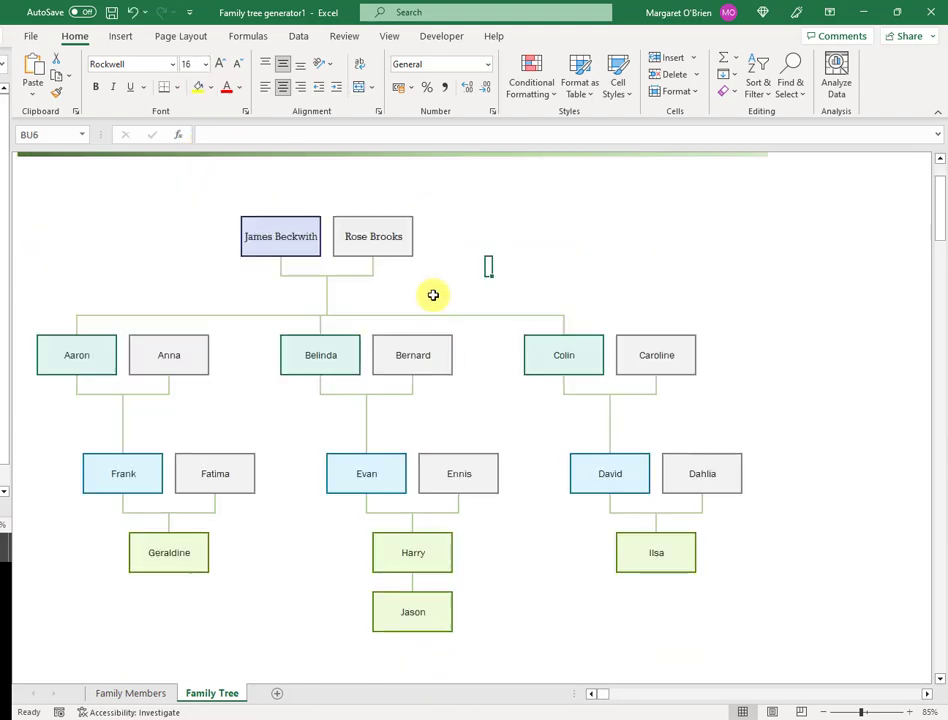
left_click(434, 288)
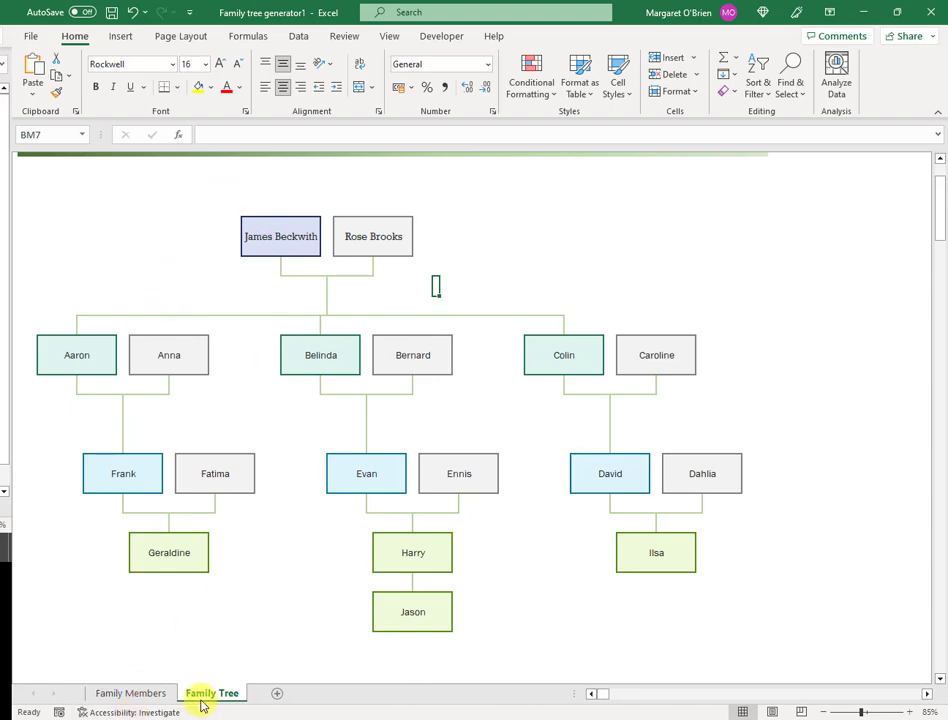
Step: Append Beckwith to Aaron, Belinda and Colin in E10:E12
left_click(150, 694)
left_click(316, 133)
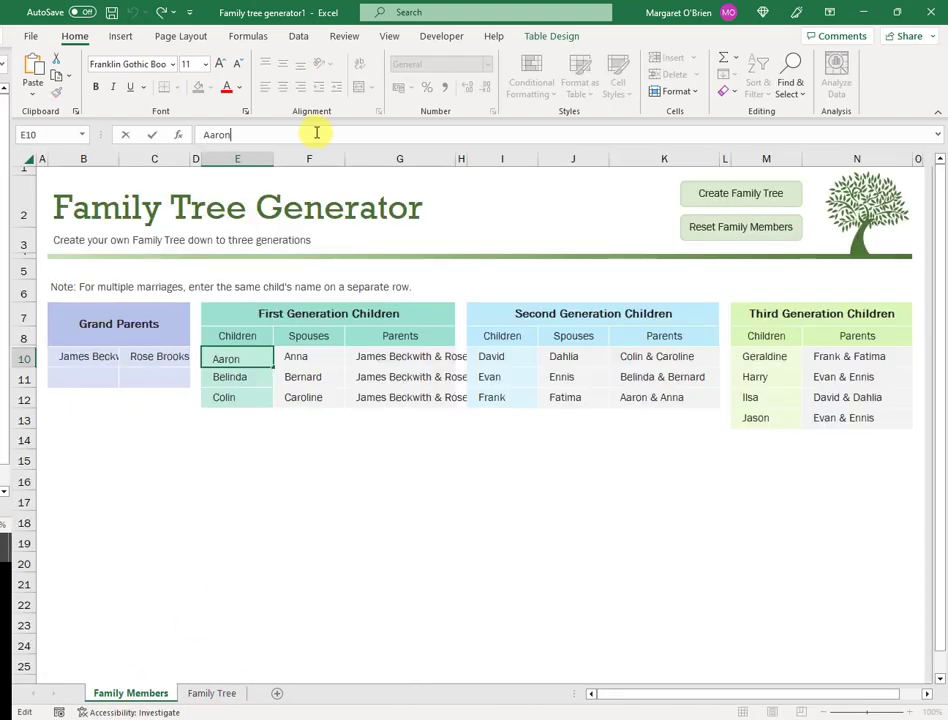
type("Beckwith")
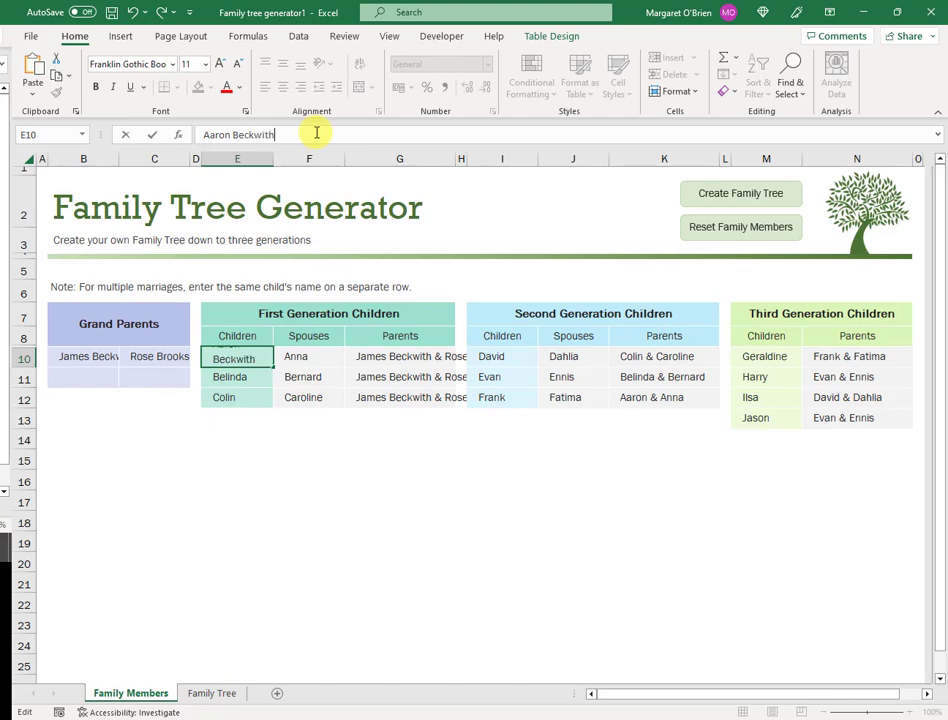
key("Return")
left_click(300, 134)
type("Beckwith")
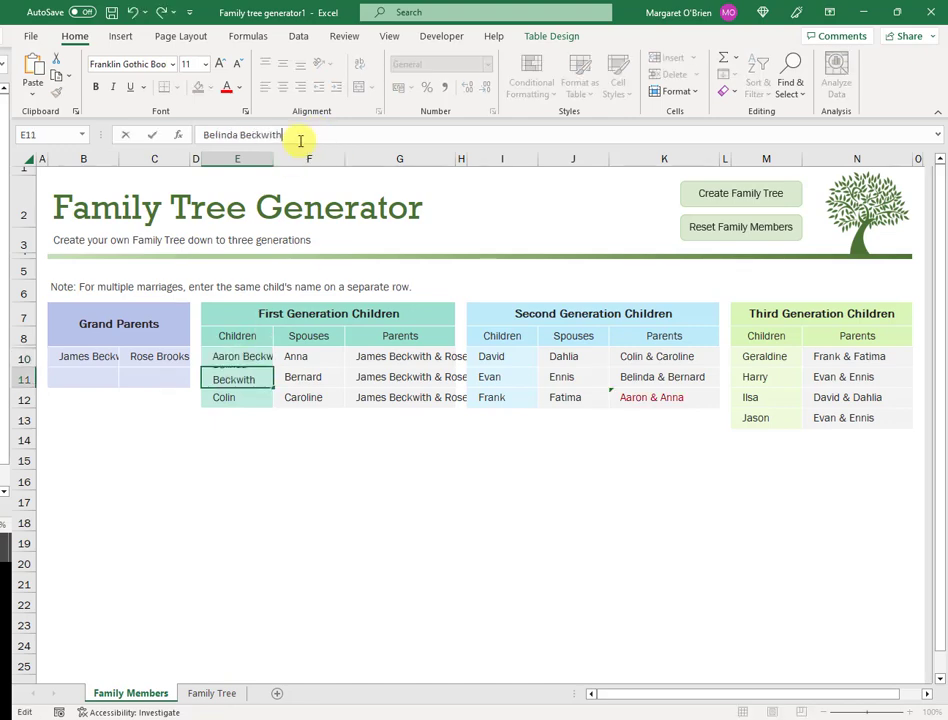
key("Return")
key("F2")
type("Beckwith")
key("Tab")
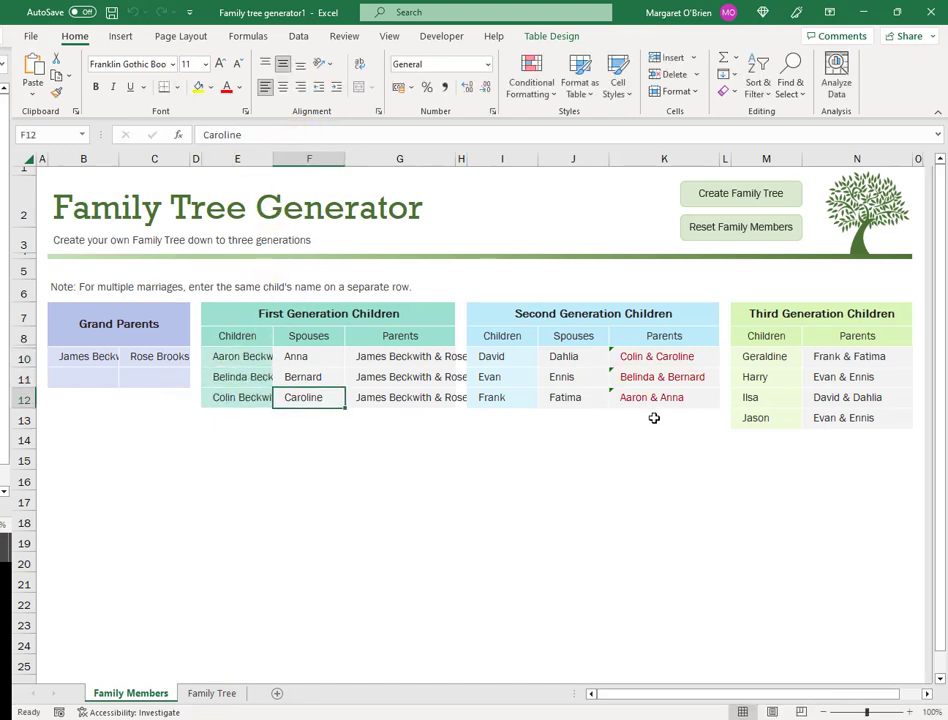
Step: Set K10:K12 parents to Colin Beckwith & Caroline, Belinda Beckwith & Bernard, Aaron Beckwith & Anna, then rebuild the tree
left_click(668, 356)
left_click(725, 360)
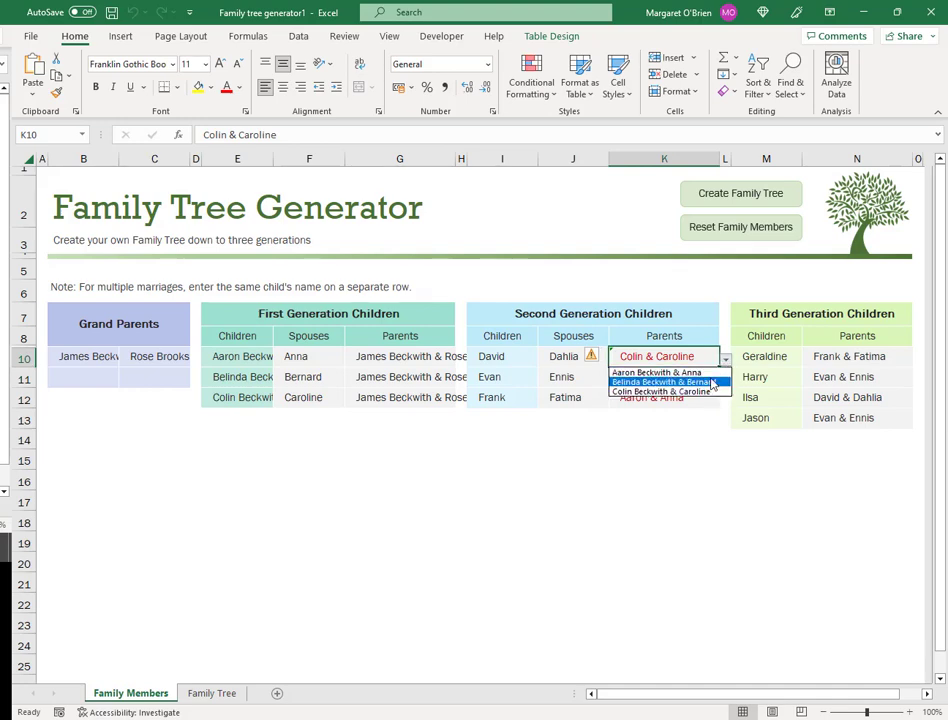
left_click(690, 391)
left_click(668, 377)
left_click(725, 381)
left_click(671, 402)
left_click(668, 397)
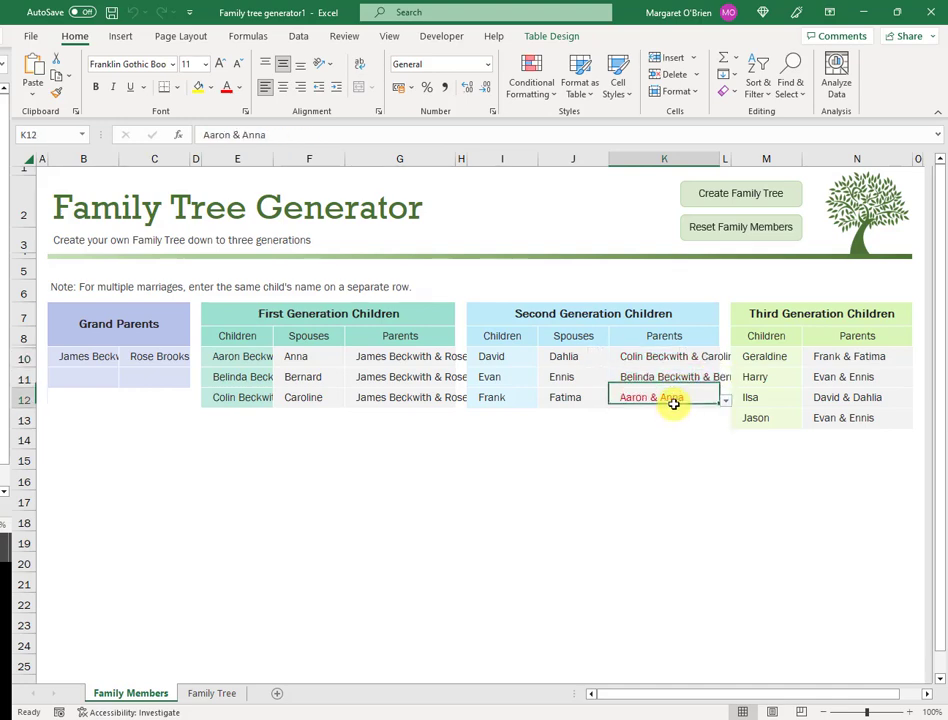
left_click(725, 401)
left_click(668, 413)
left_click(662, 421)
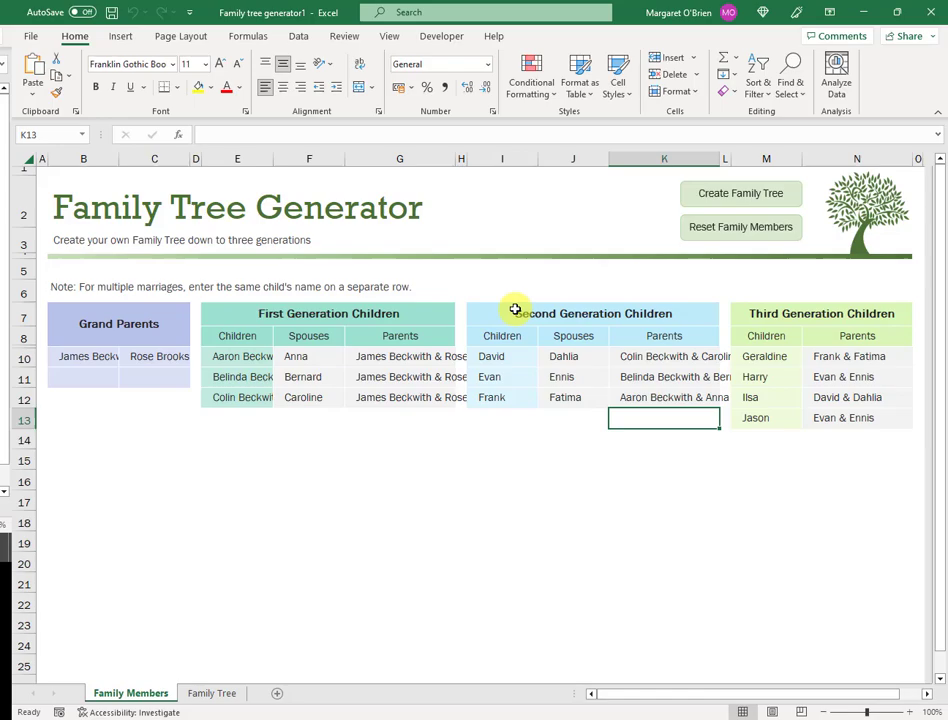
left_click(750, 198)
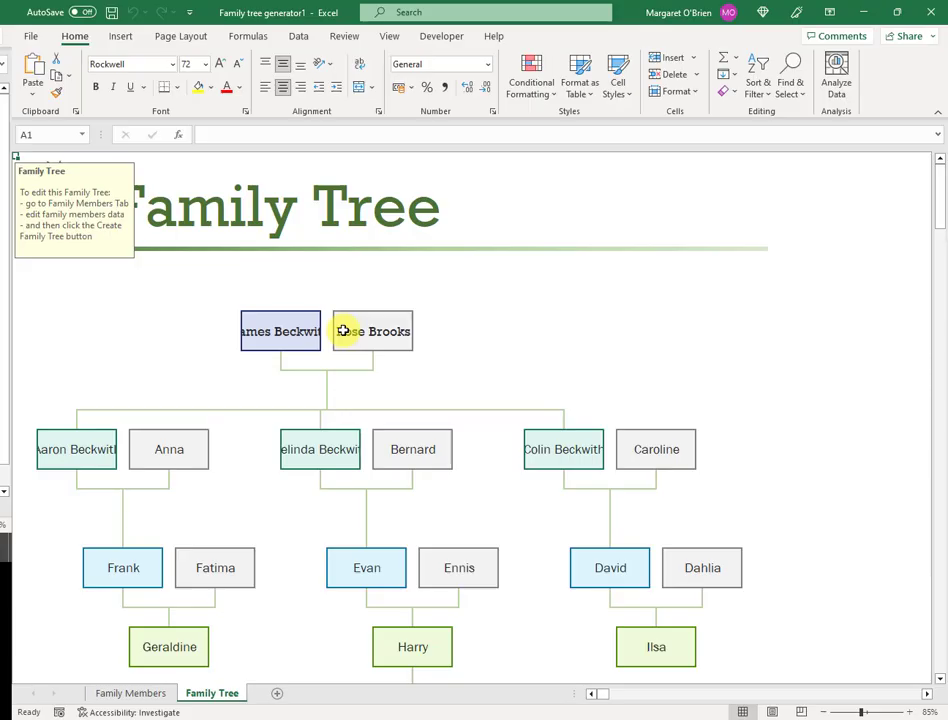
Step: Rerun Create Family Tree from Family Members to show the Beckwith children in the chart
left_click(160, 694)
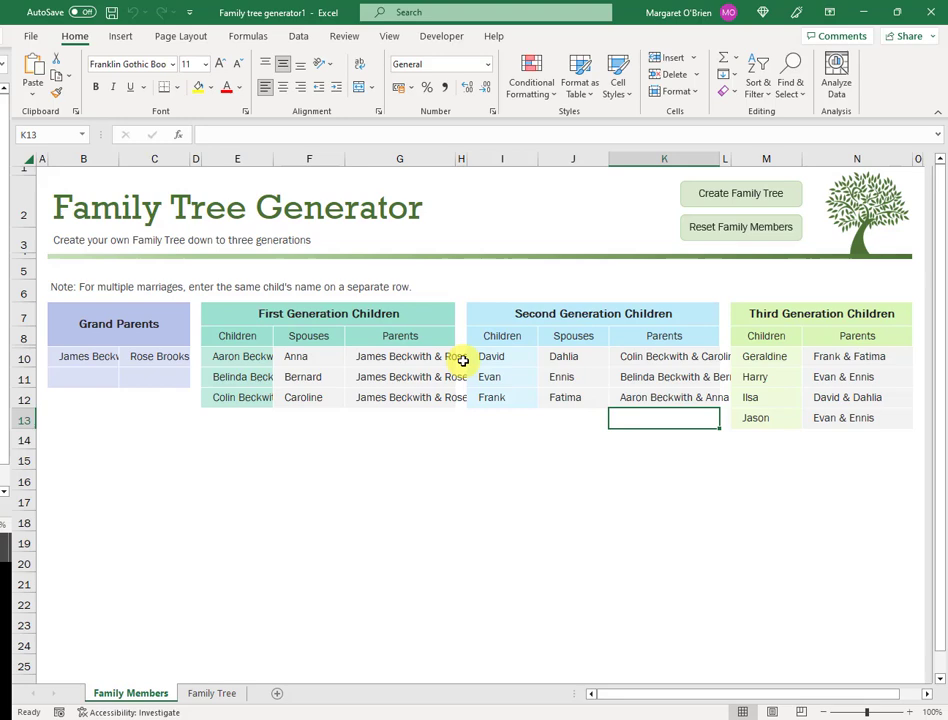
left_click(755, 195)
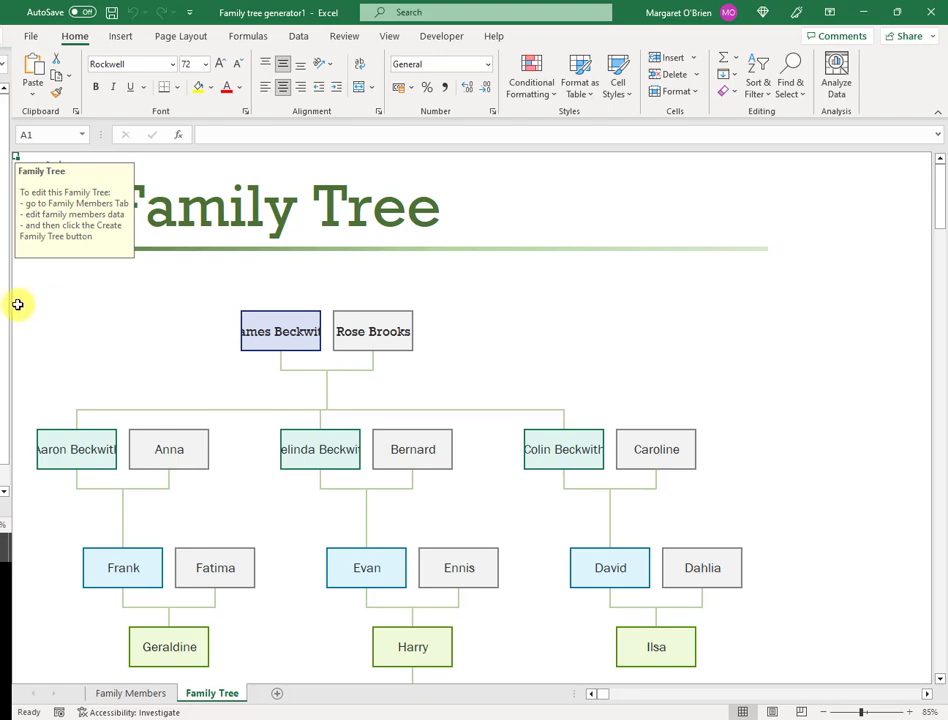
Step: Select the tree's cells and set their name text to font size 12
left_click_drag(66, 313, 742, 346)
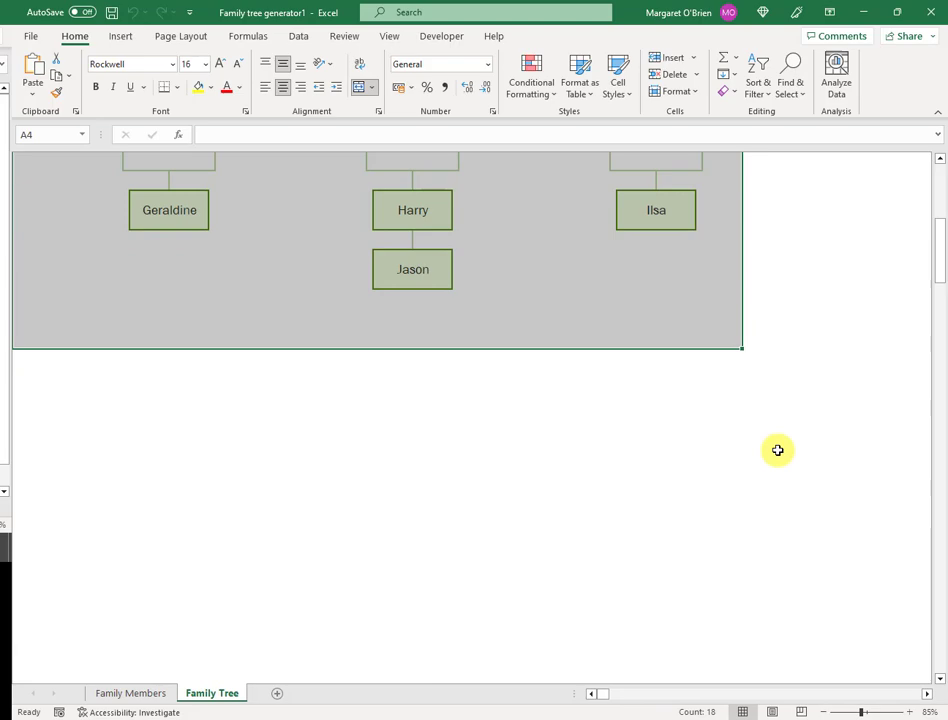
scroll(777, 450, "up", 5)
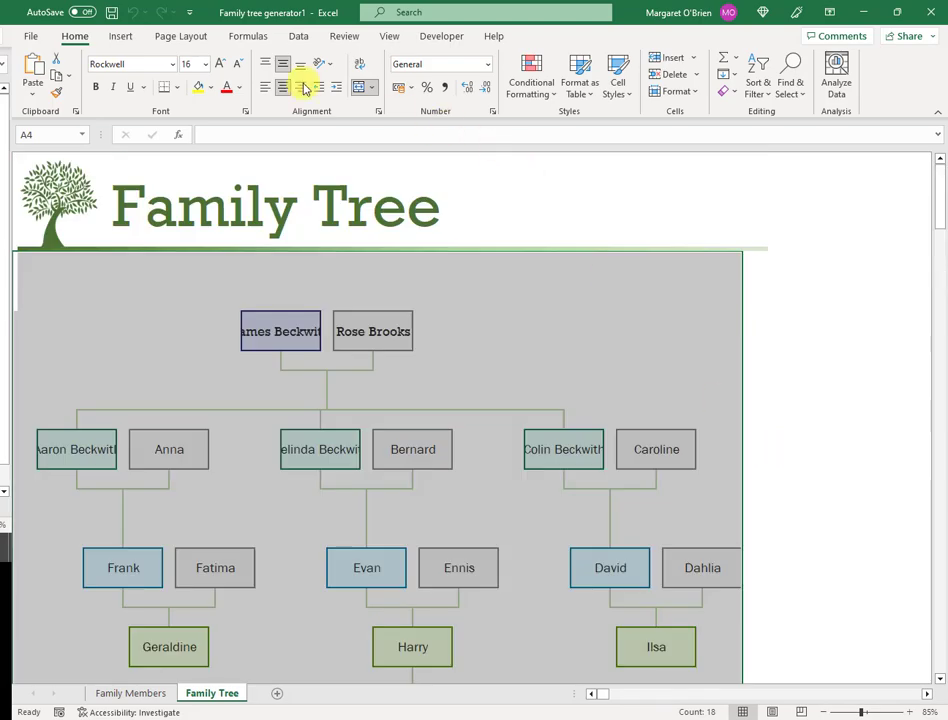
left_click(206, 66)
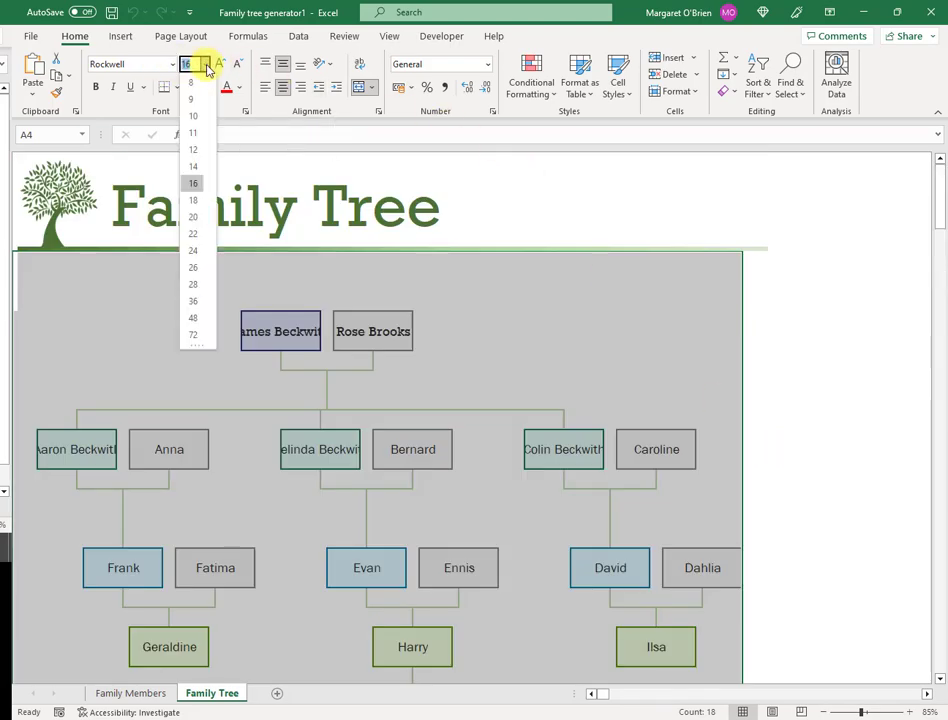
left_click(196, 150)
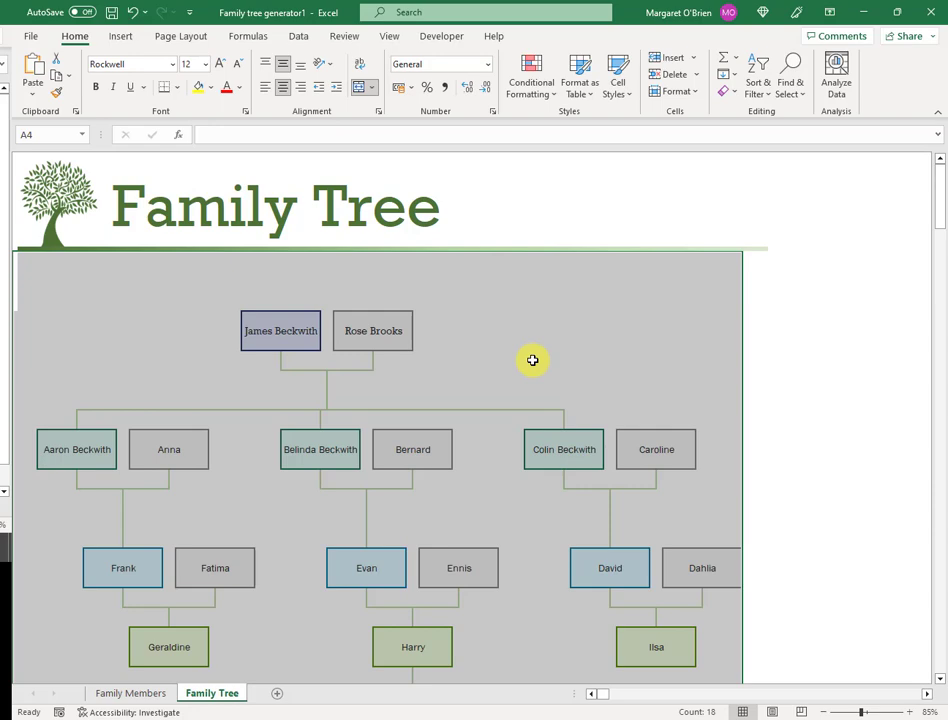
left_click(320, 453)
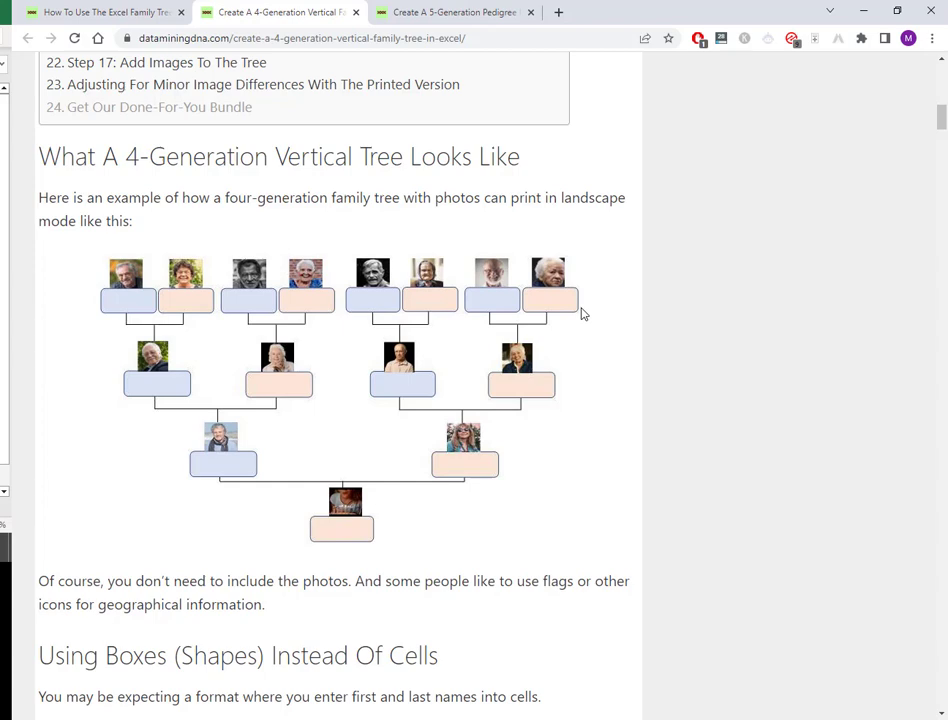
Step: Scroll the 4-generation vertical family tree tutorial down to its Video Walkthrough
scroll(631, 355, "up", 10)
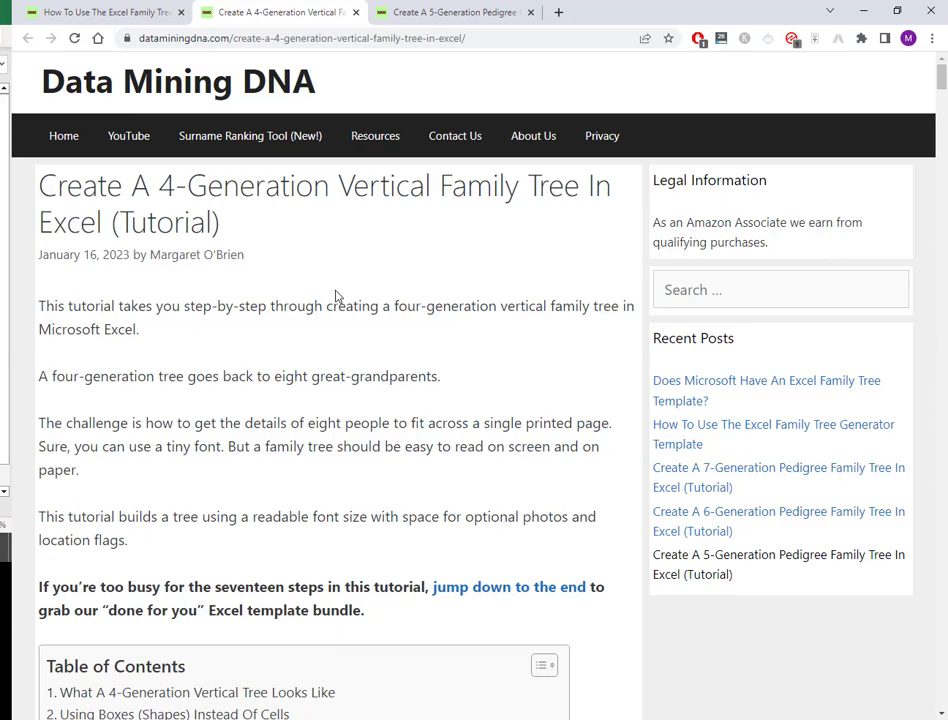
scroll(335, 296, "down", 4)
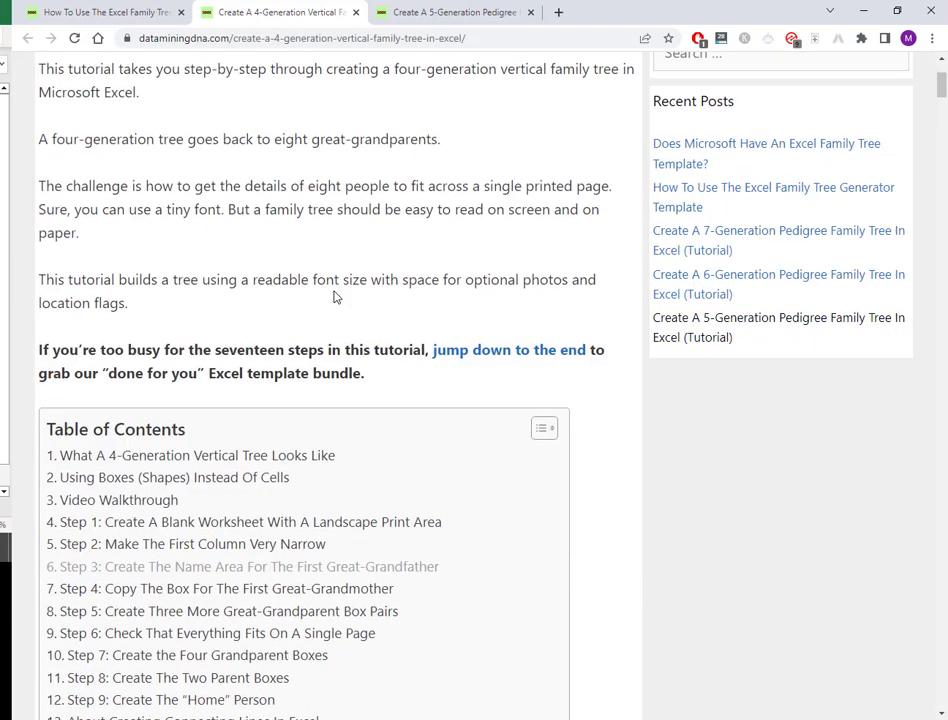
scroll(340, 475, "down", 1)
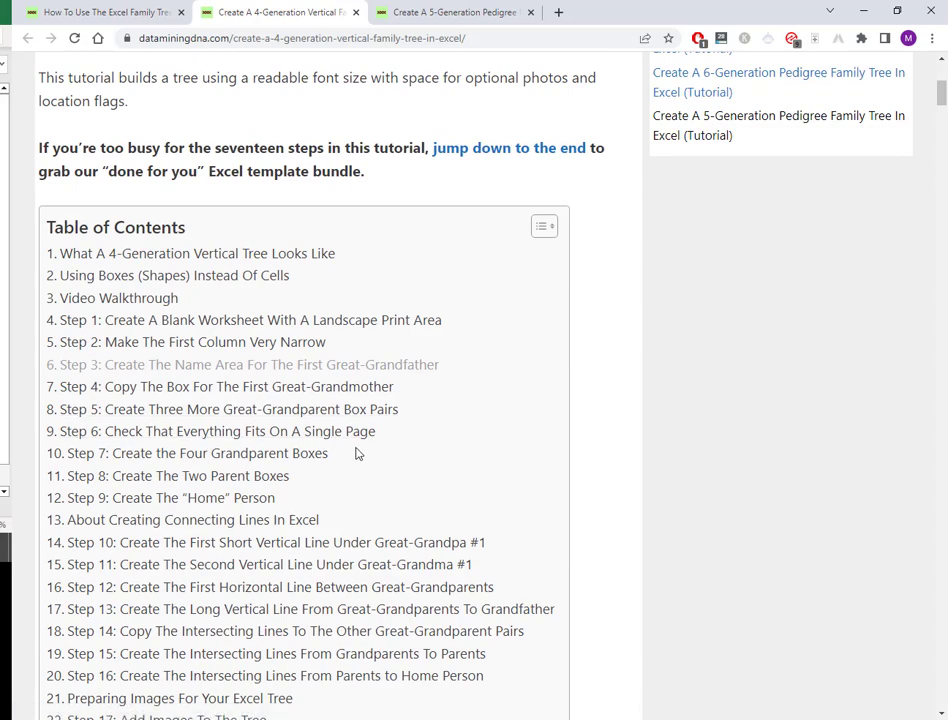
scroll(356, 453, "down", 15)
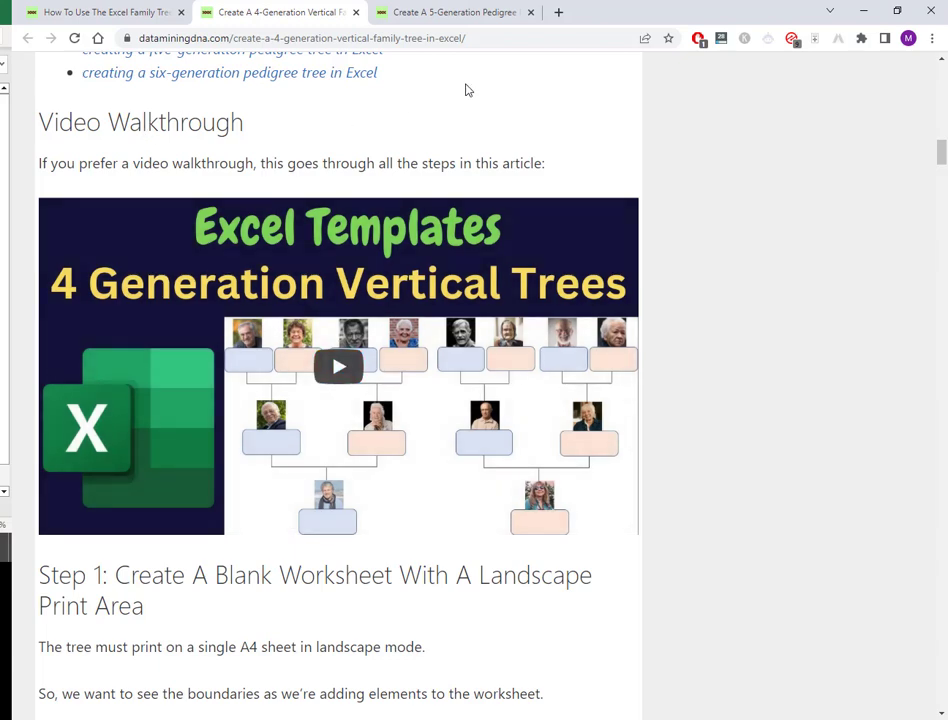
Step: Switch to the 5-Generation Pedigree tutorial and scroll to its Video Walkthrough
left_click(460, 20)
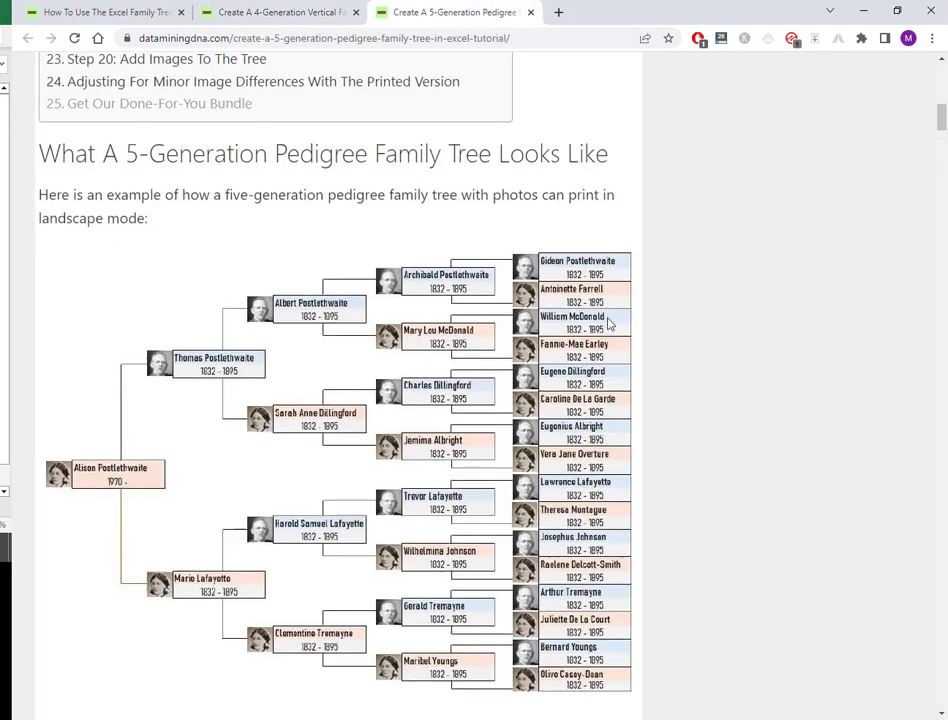
scroll(450, 240, "down", 1)
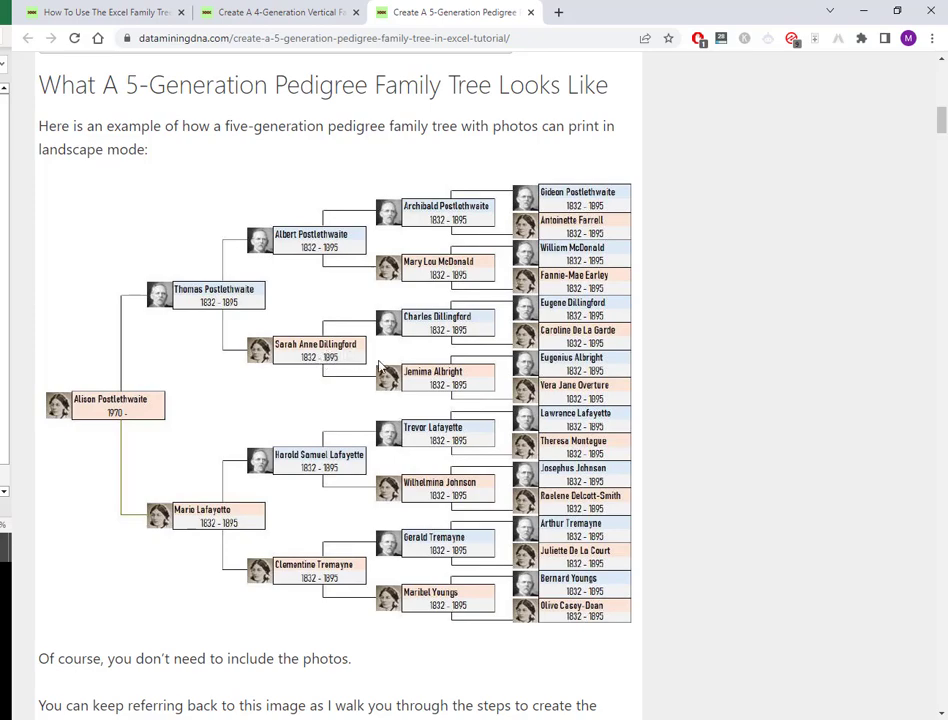
scroll(431, 289, "up", 3)
scroll(431, 289, "up", 8)
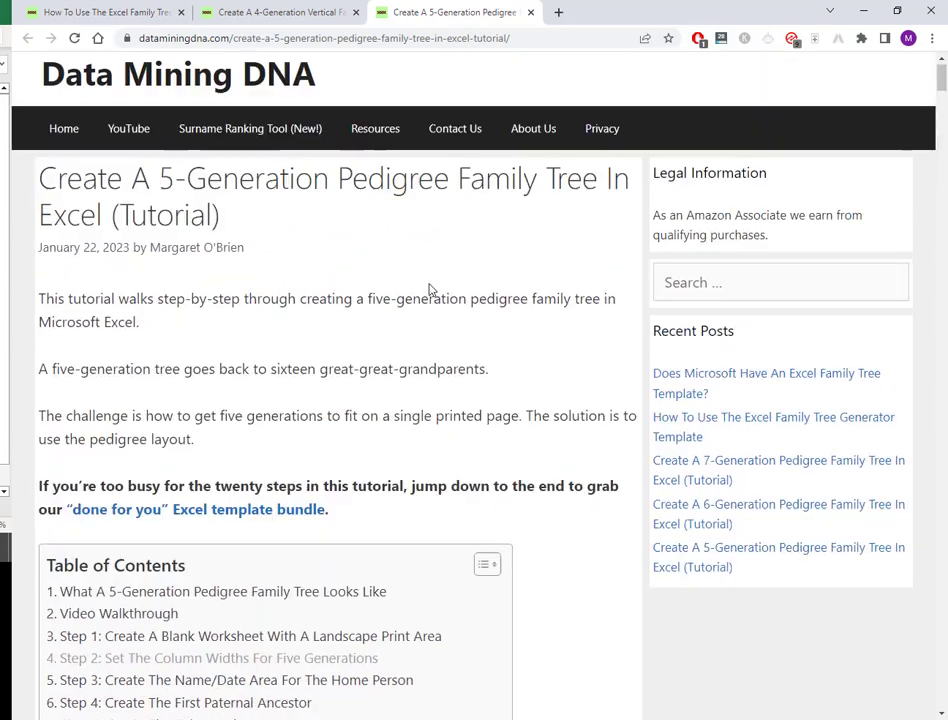
scroll(472, 487, "down", 15)
scroll(473, 487, "down", 2)
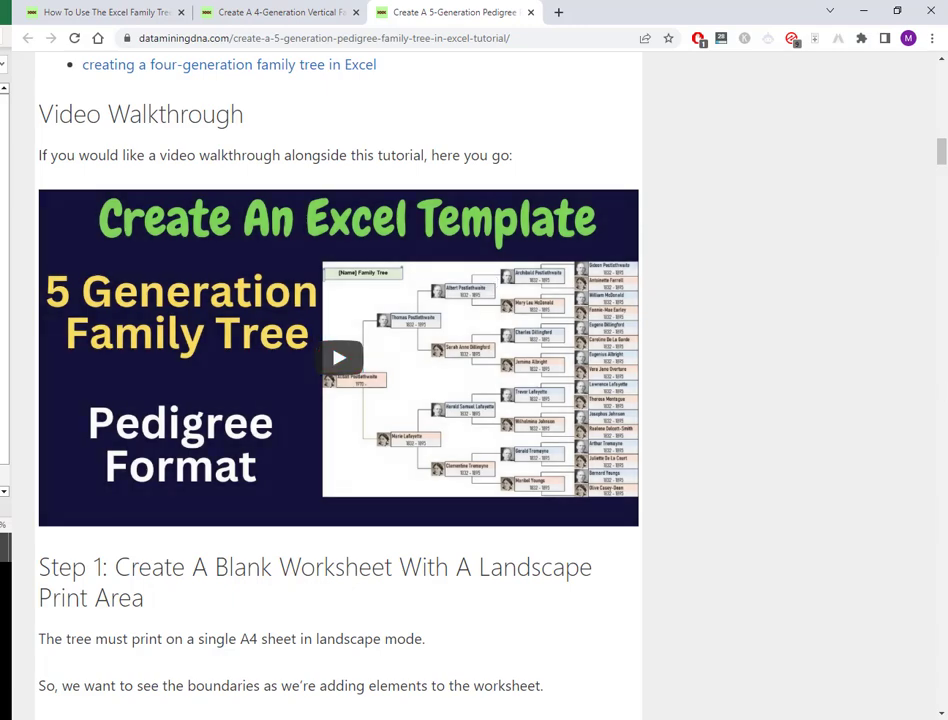
Step: Open the 6-Generation pedigree tutorial from Recent Posts in a new tab and scroll through its example tree
left_click_drag(937, 160, 937, 92)
right_click(737, 348)
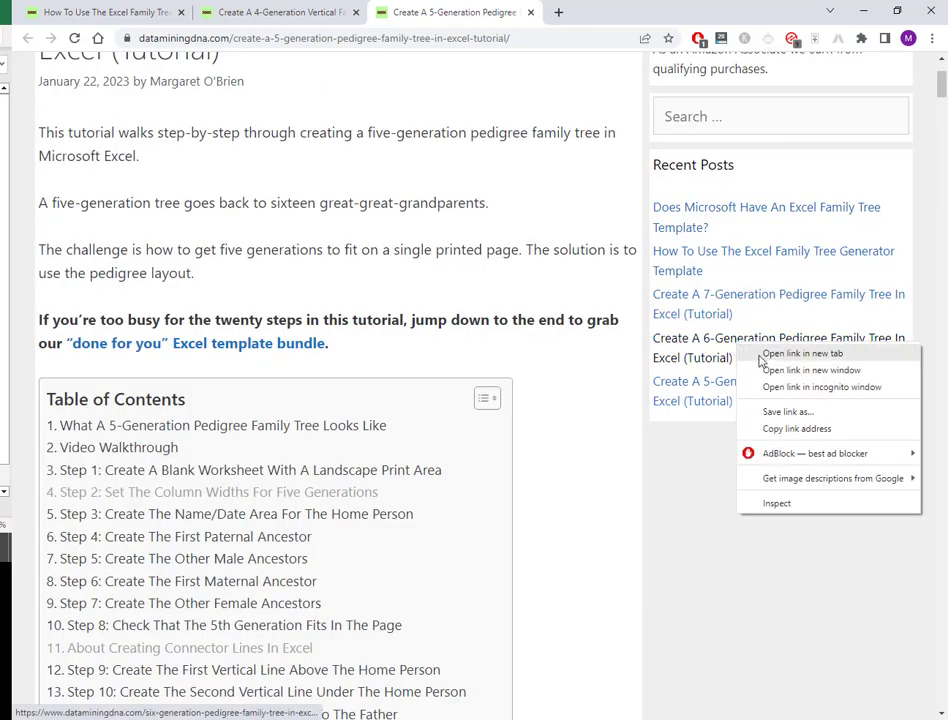
left_click(780, 354)
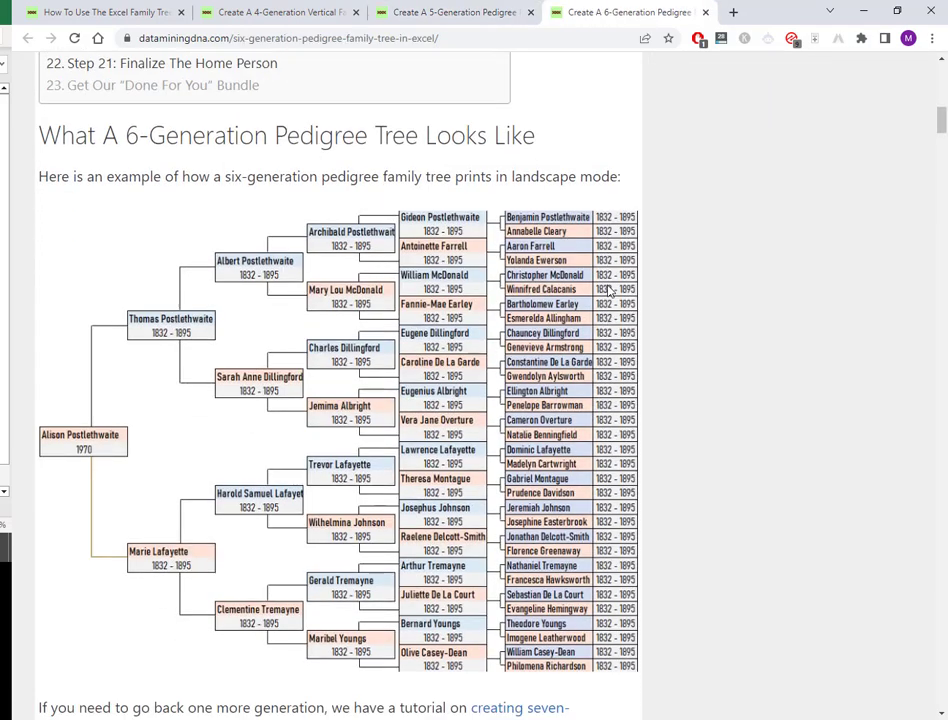
scroll(609, 290, "down", 1)
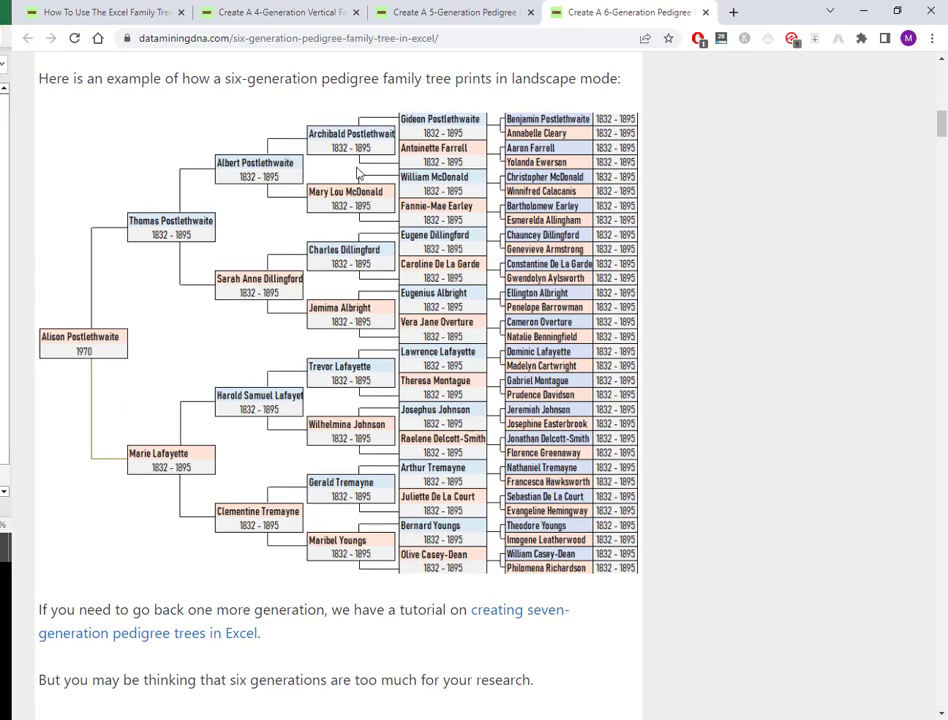
scroll(690, 362, "down", 2)
scroll(690, 362, "up", 6)
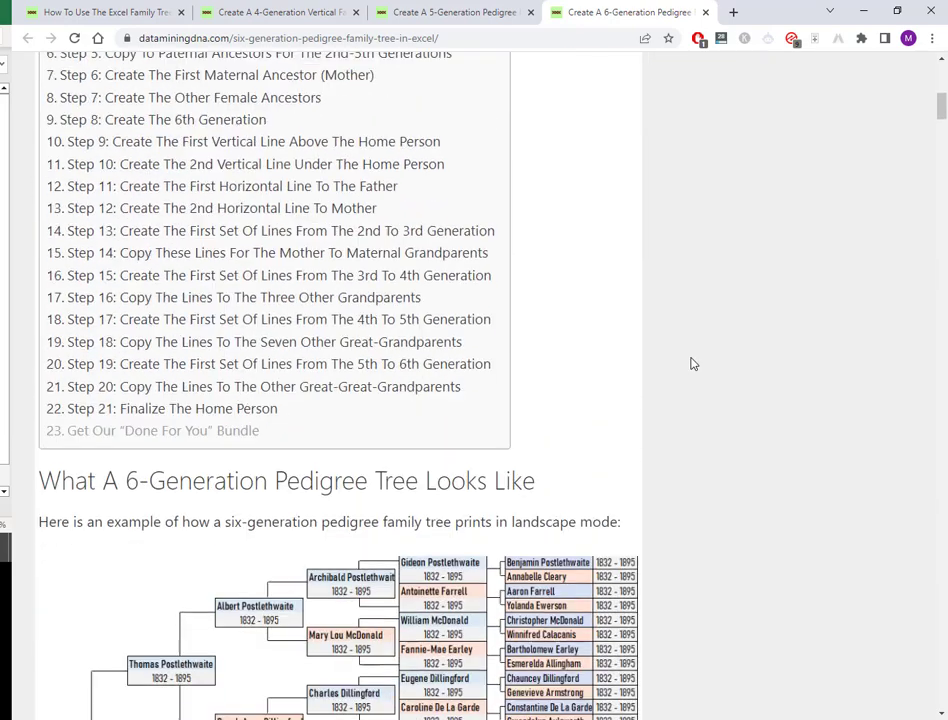
scroll(690, 363, "down", 1)
scroll(690, 364, "down", 5)
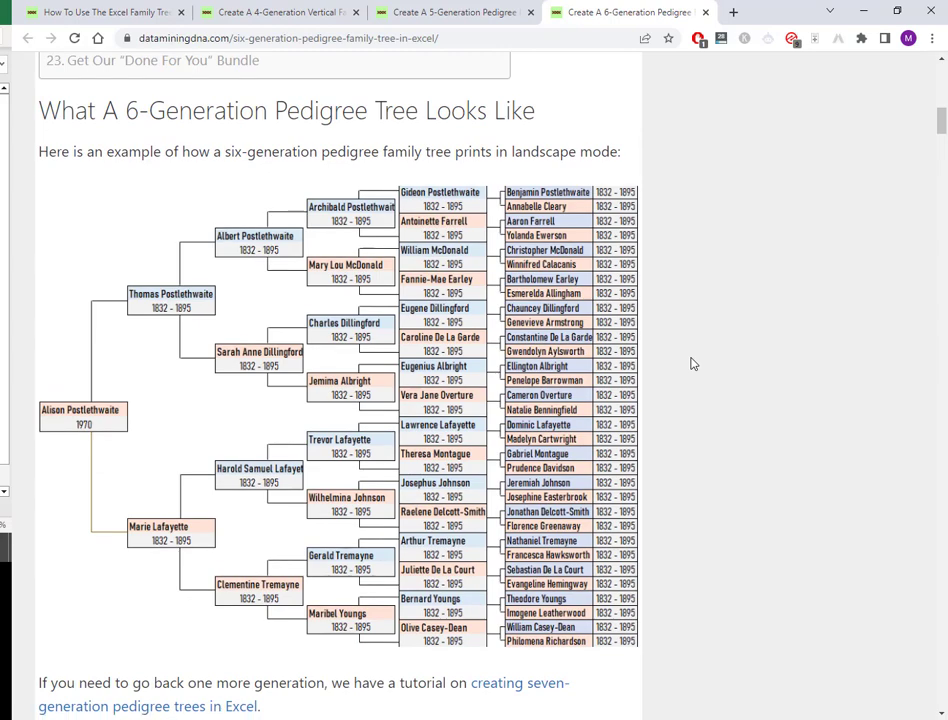
scroll(941, 112, "up", 3)
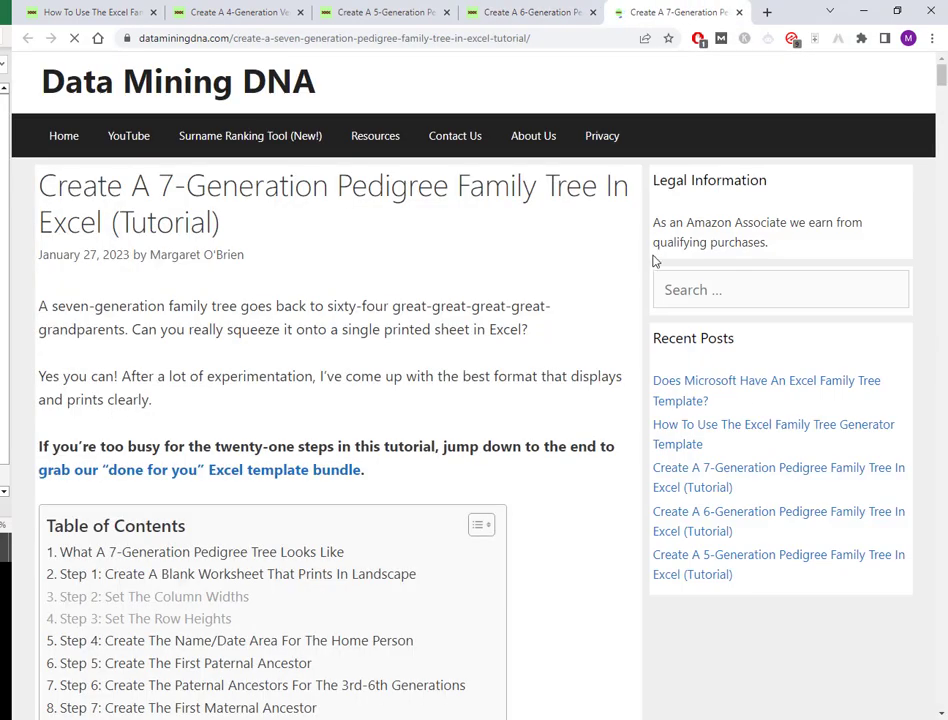
Step: Scroll the 7-Generation tutorial down toward 'What A 7-Generation Pedigree Tree Looks Like'
scroll(427, 268, "down", 8)
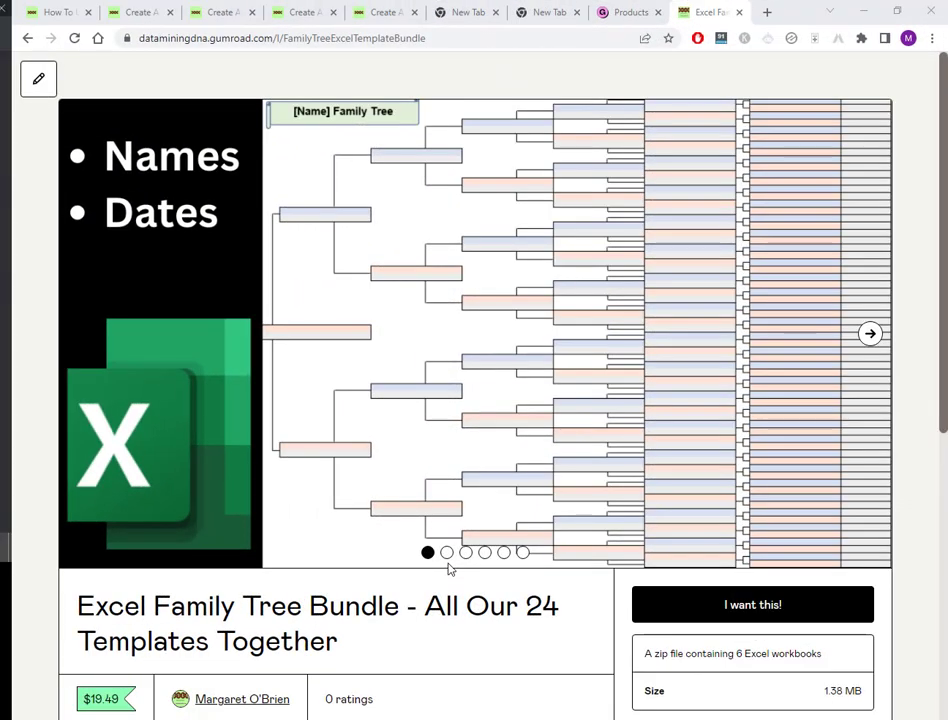
Step: Page through the bundle's preview images to the last, 3 Generation Family Tree, then scroll to the description
left_click(447, 554)
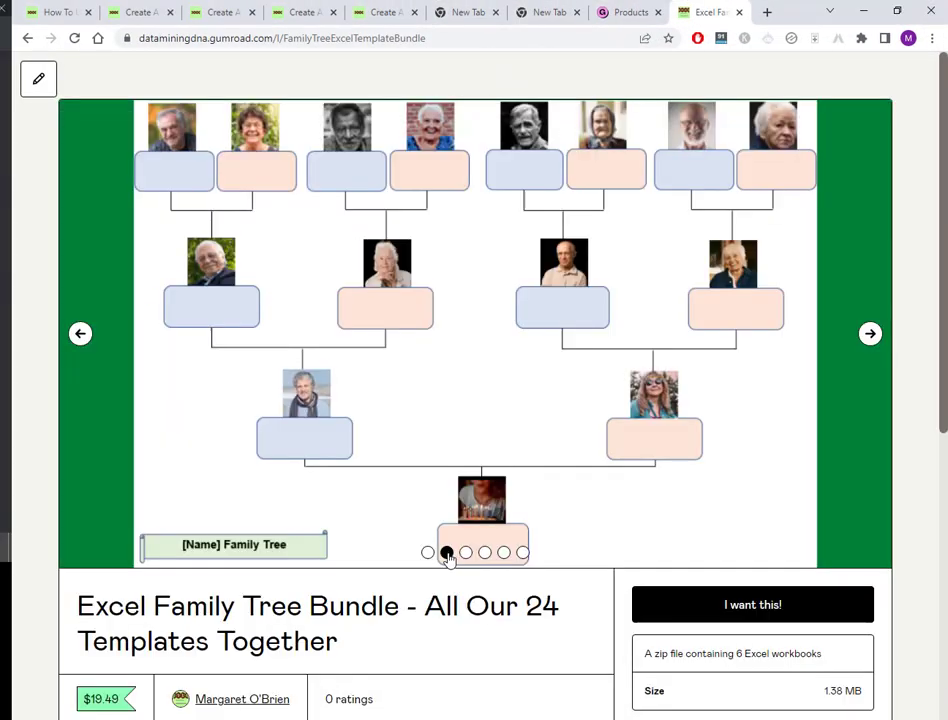
left_click(466, 553)
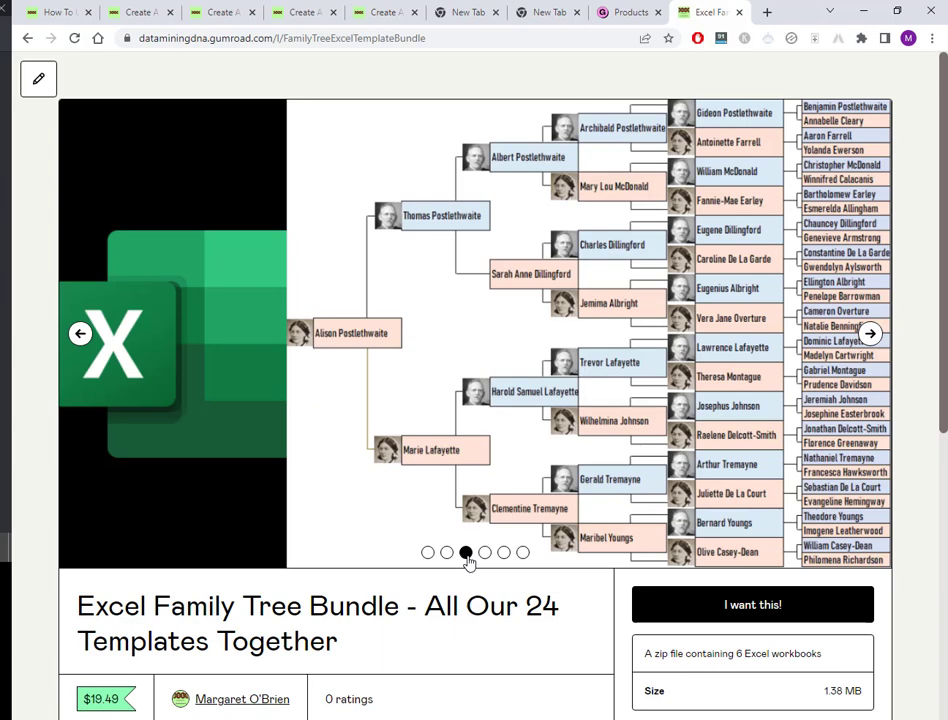
left_click(486, 555)
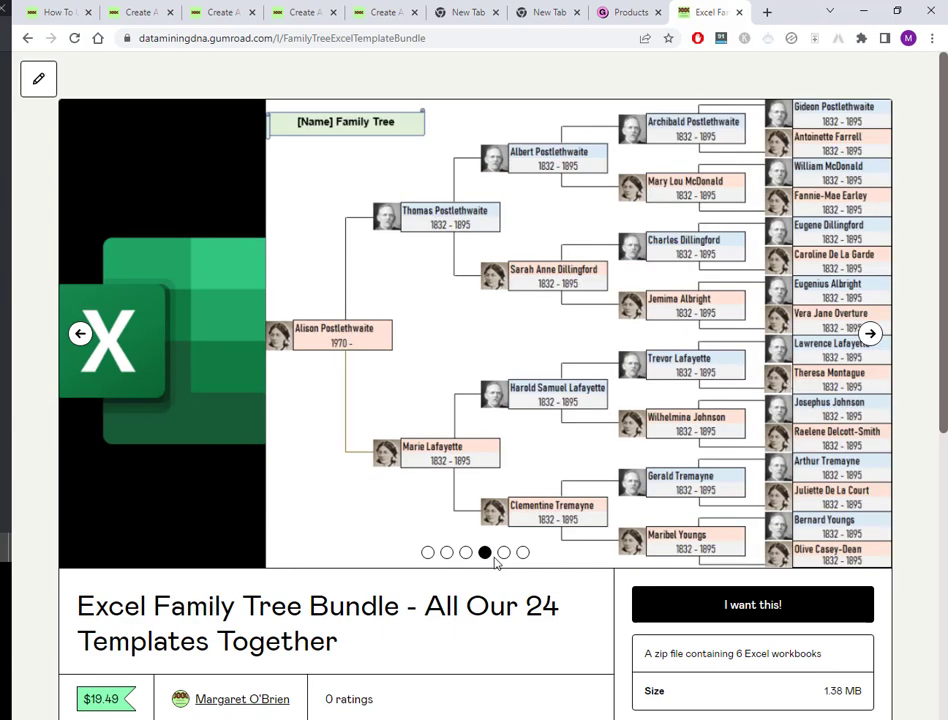
left_click(503, 553)
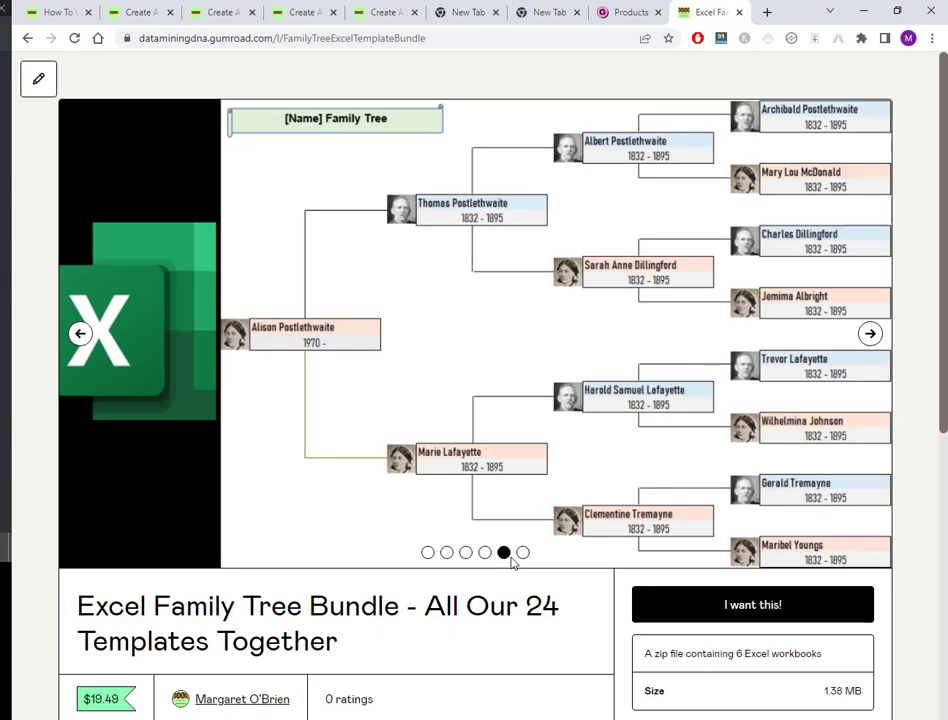
left_click(522, 553)
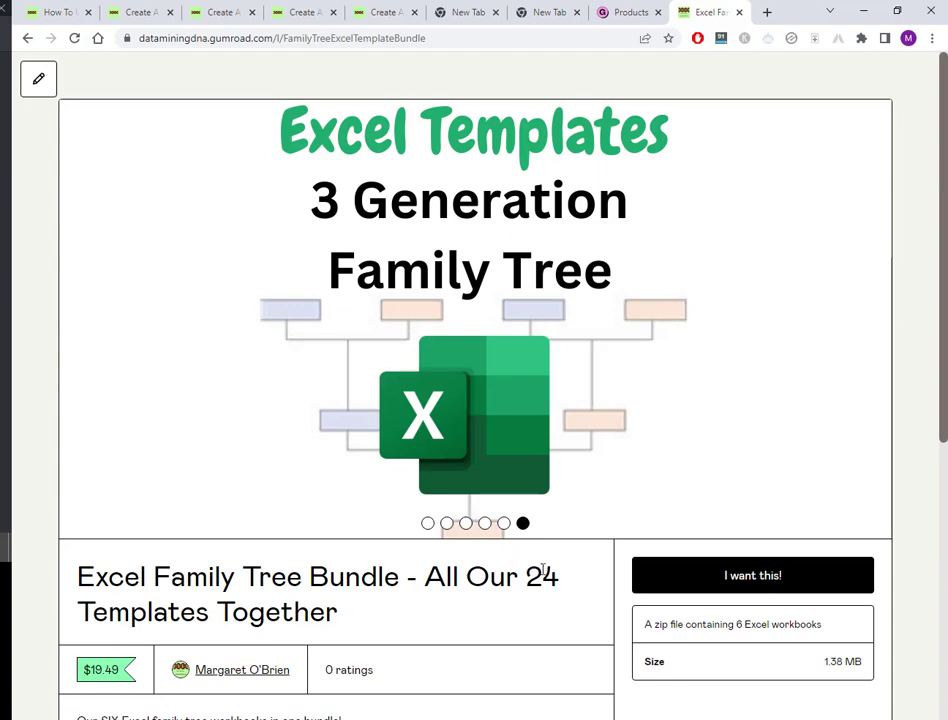
scroll(542, 568, "down", 5)
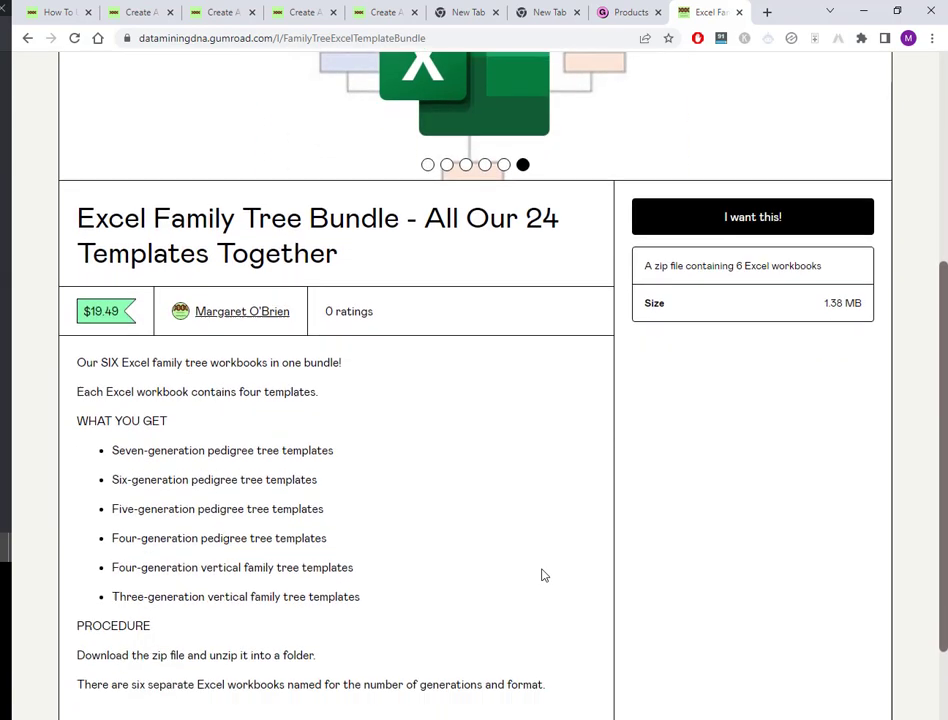